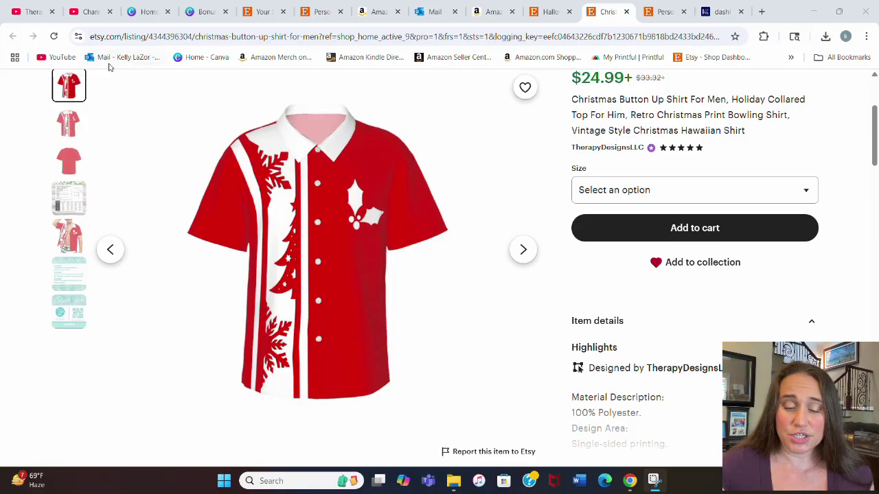
Create a custom 4500 × 5500 px Canva design and drag a vertical guide to the page centre
left_click(145, 12)
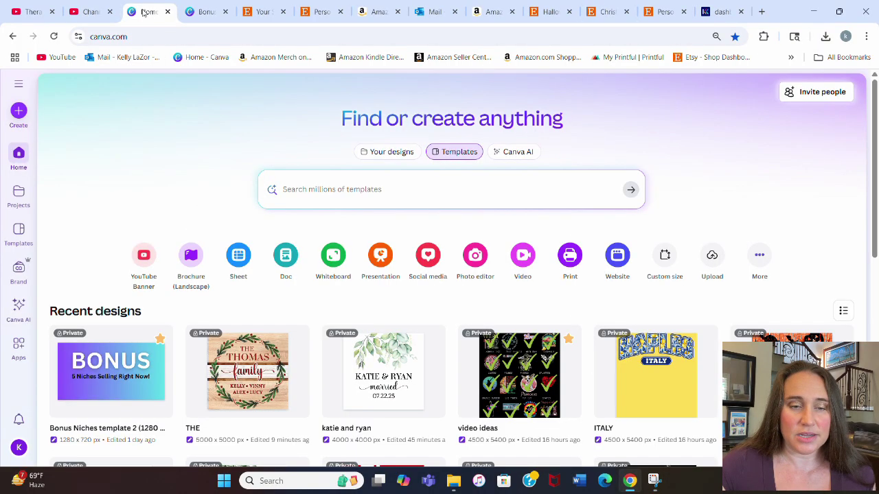
left_click(665, 258)
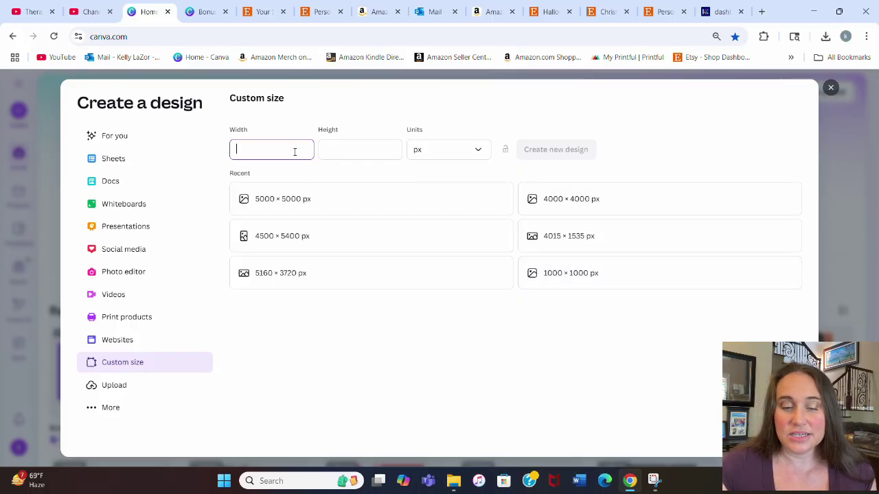
type("4500")
key("Tab")
type("5500")
left_click(336, 155)
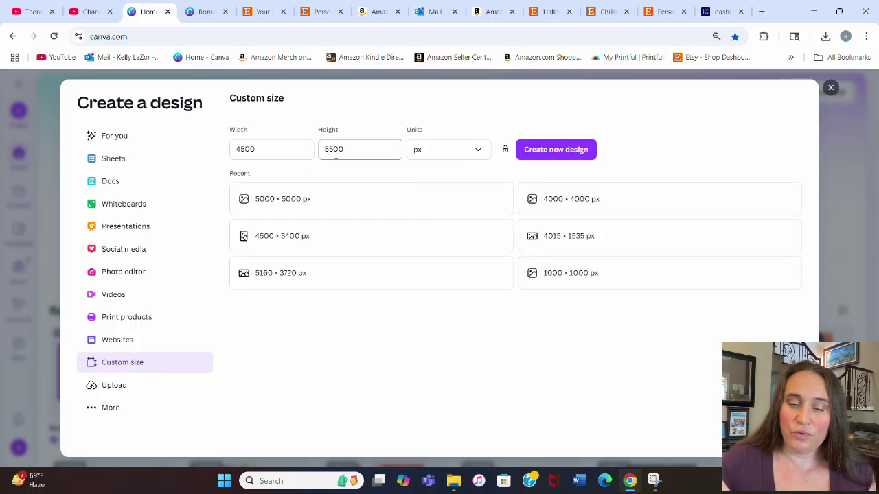
left_click(557, 149)
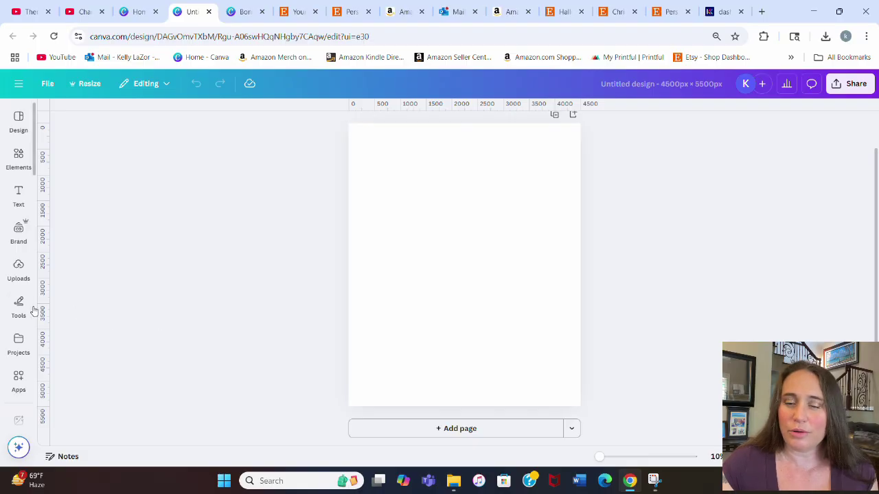
left_click_drag(51, 161, 463, 179)
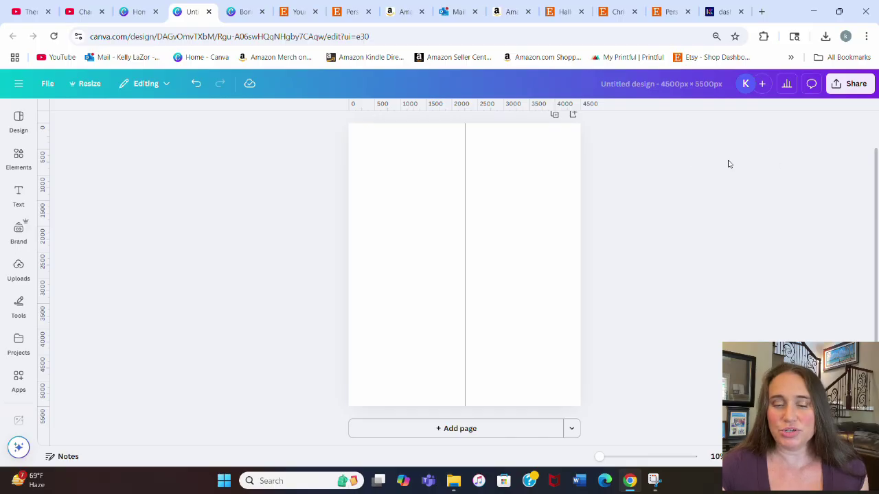
Set the first page's background to solid red
left_click(539, 218)
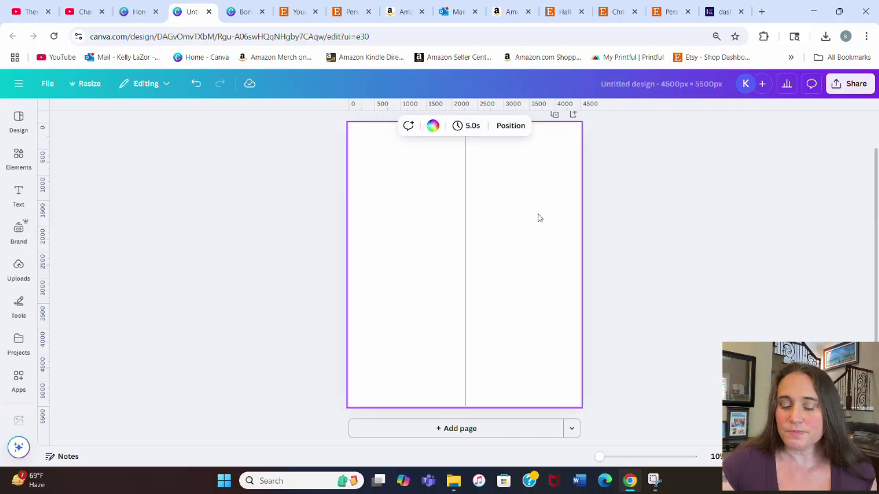
left_click(432, 126)
scroll(90, 398, "down", 1)
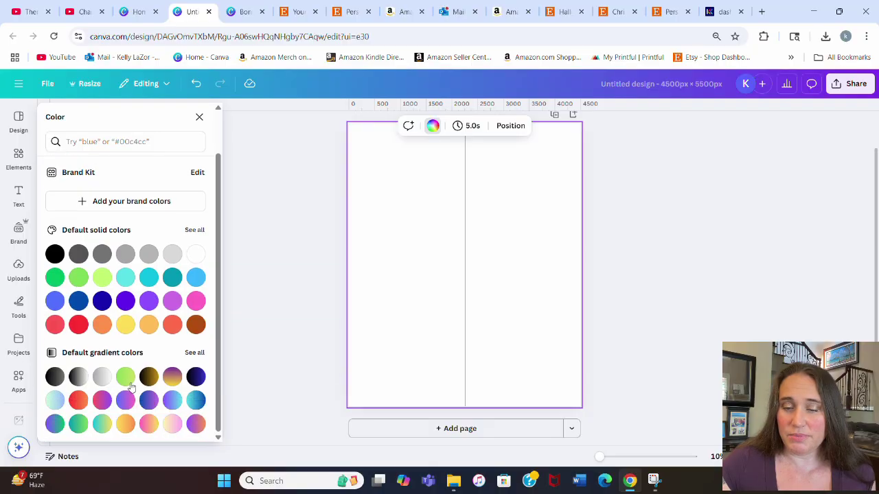
left_click(85, 399)
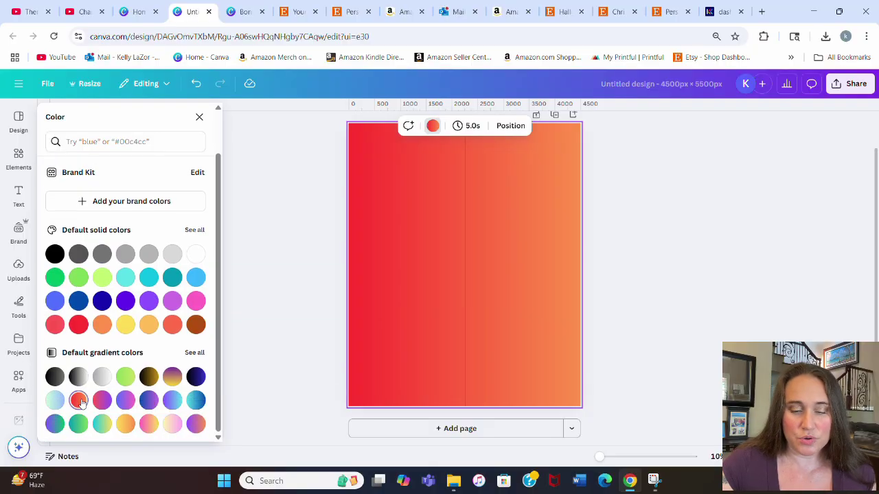
left_click(81, 321)
left_click(632, 270)
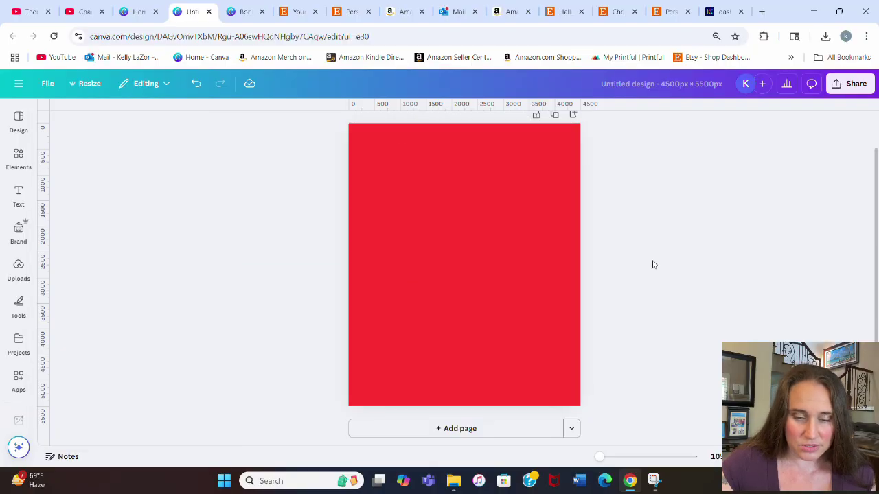
scroll(673, 254, "up", 1)
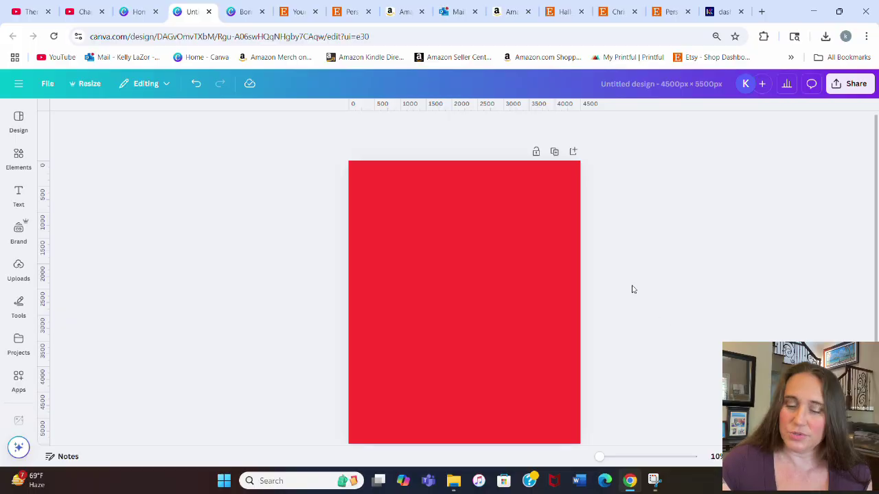
Add a second red page to the design
left_click(573, 152)
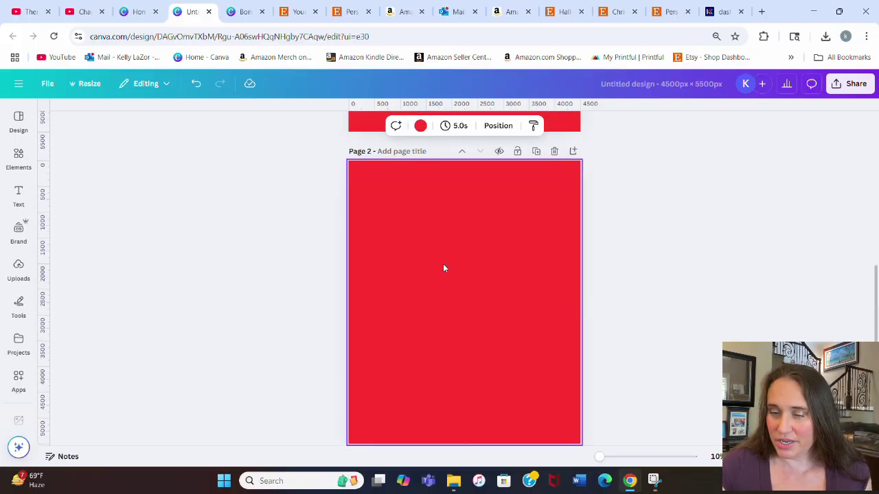
scroll(495, 322, "up", 3)
scroll(485, 235, "up", 2)
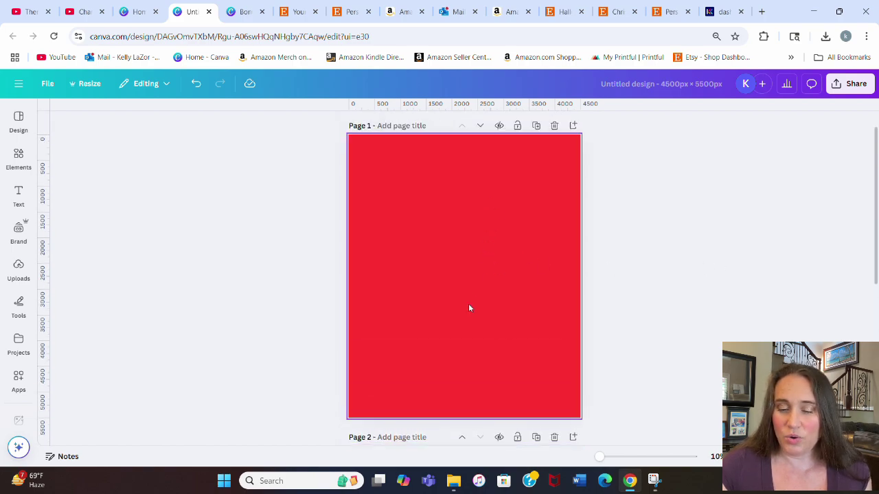
left_click(508, 265)
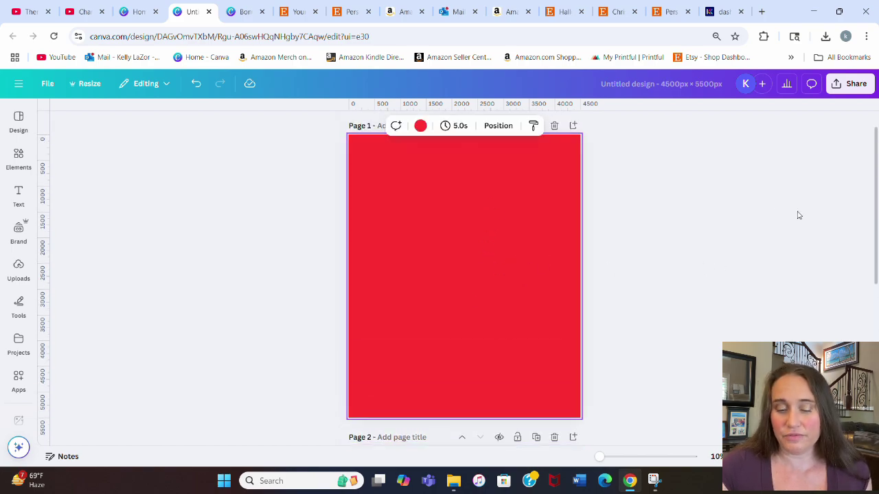
left_click(763, 222)
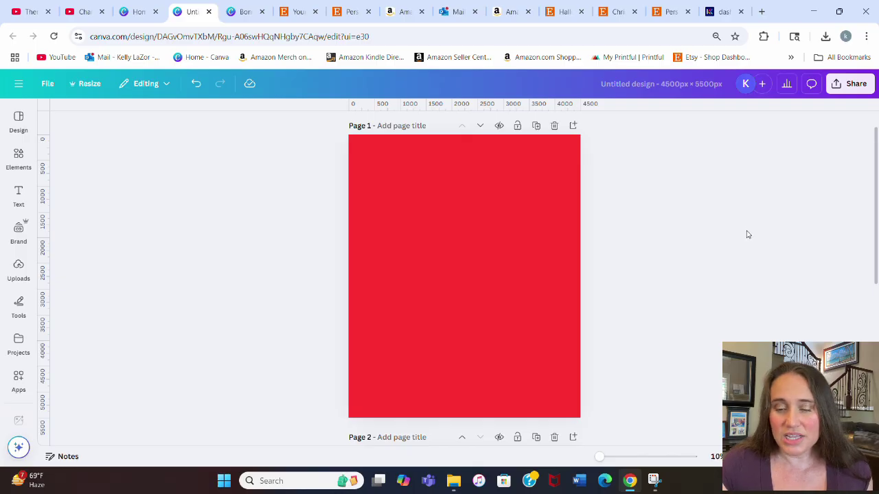
Add a square shape to the page and colour it white
key("ctrl+v")
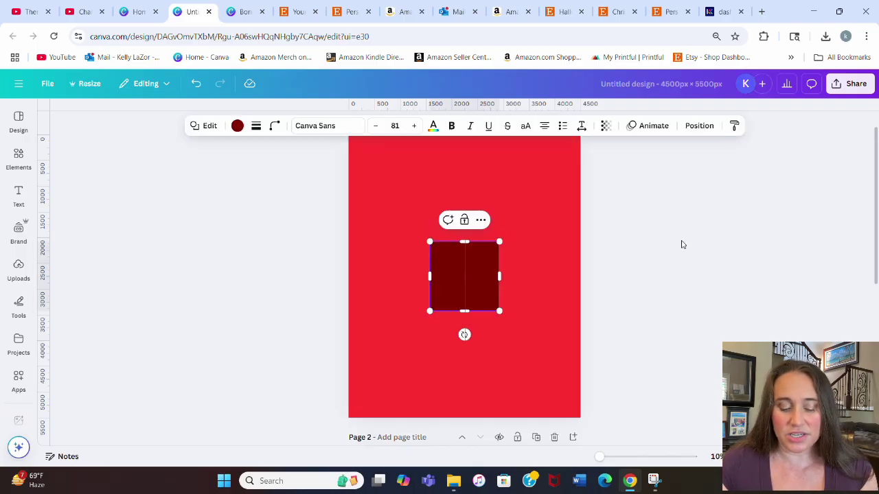
left_click(237, 126)
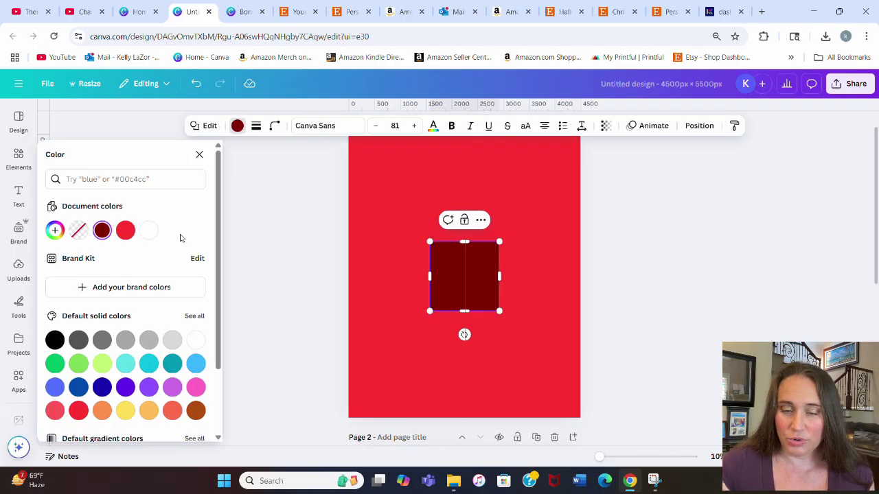
left_click(149, 230)
left_click(663, 238)
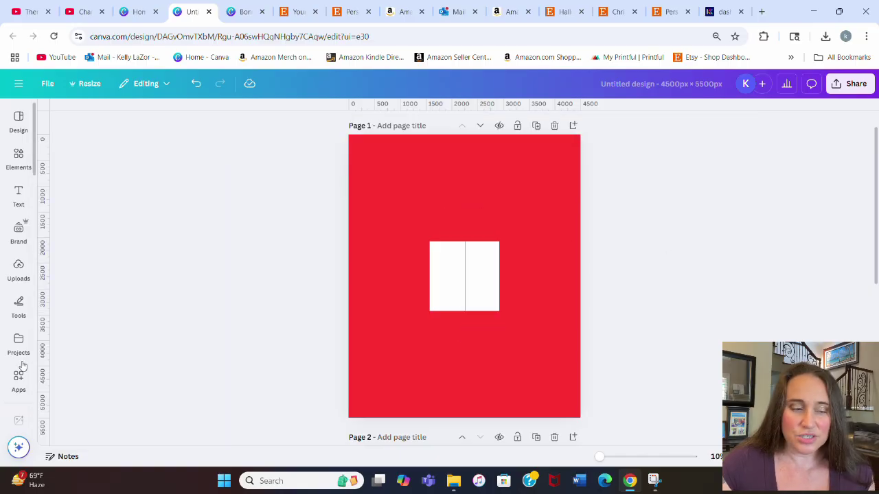
Stretch and narrow the white square into a full-height stripe on the page's left
left_click_drag(436, 289, 387, 433)
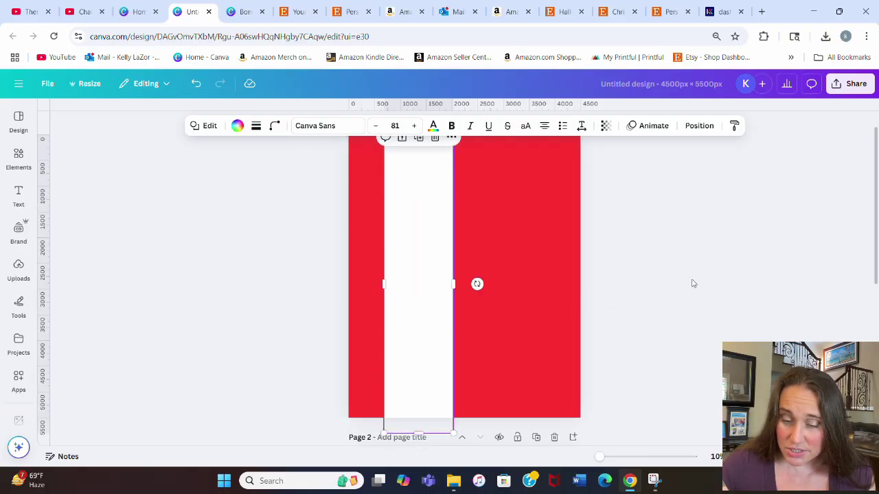
left_click(464, 281)
left_click(434, 295)
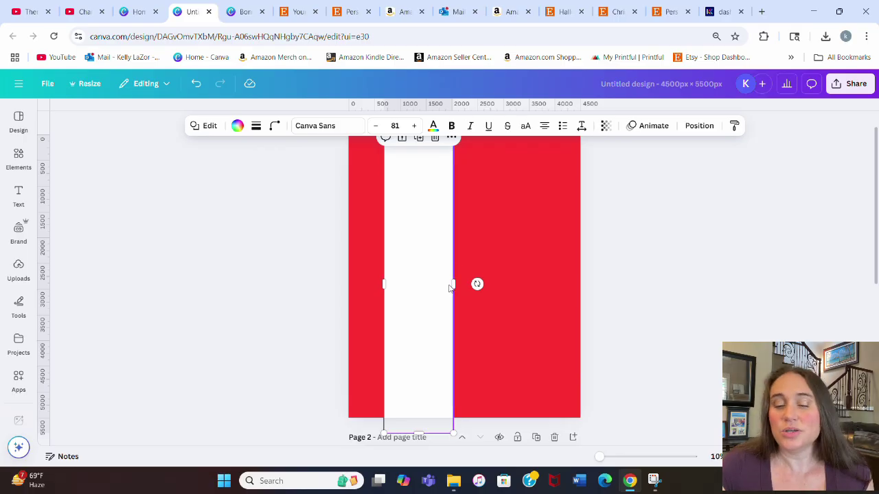
mouse_move(452, 284)
left_mouse_down()
mouse_move(431, 282)
mouse_move(441, 282)
left_mouse_up()
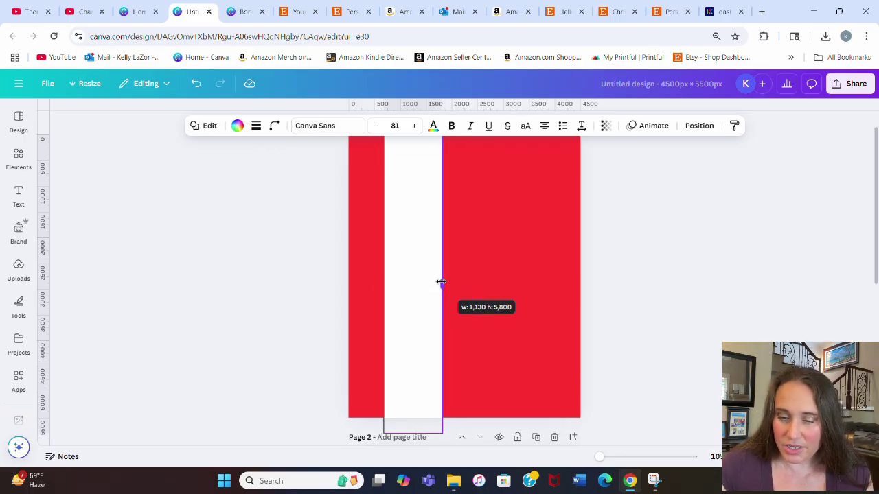
left_click_drag(440, 281, 440, 283)
left_click(625, 282)
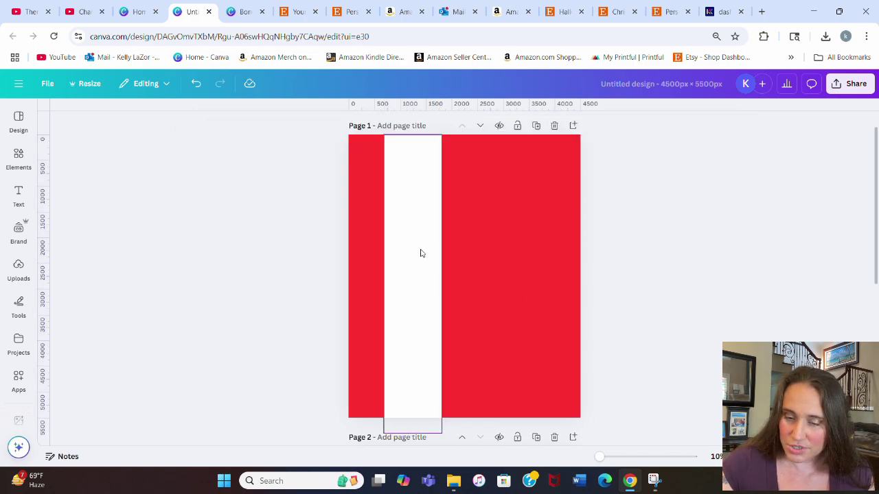
left_click_drag(418, 258, 412, 256)
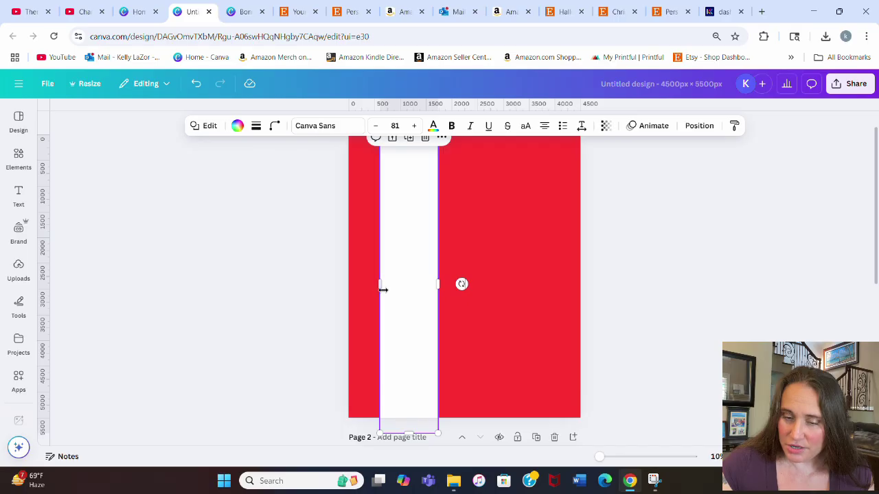
left_click_drag(381, 287, 390, 285)
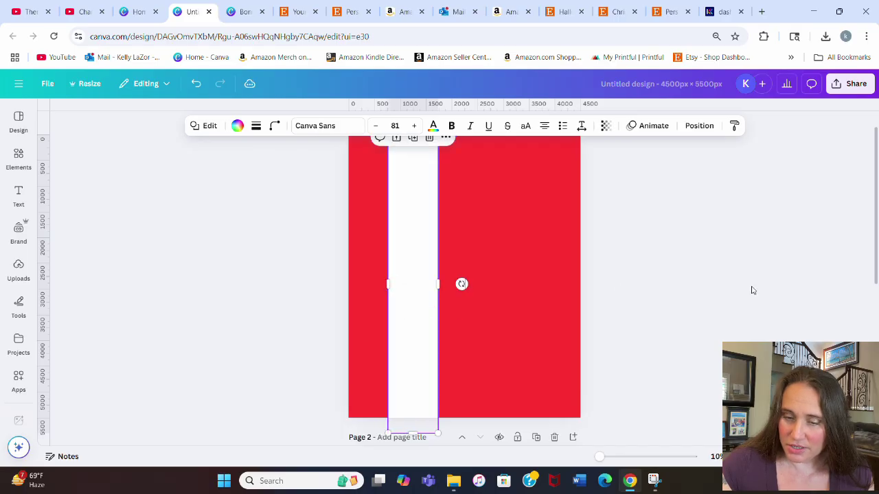
left_click(752, 291)
scroll(739, 289, "up", 1)
scroll(724, 284, "down", 2)
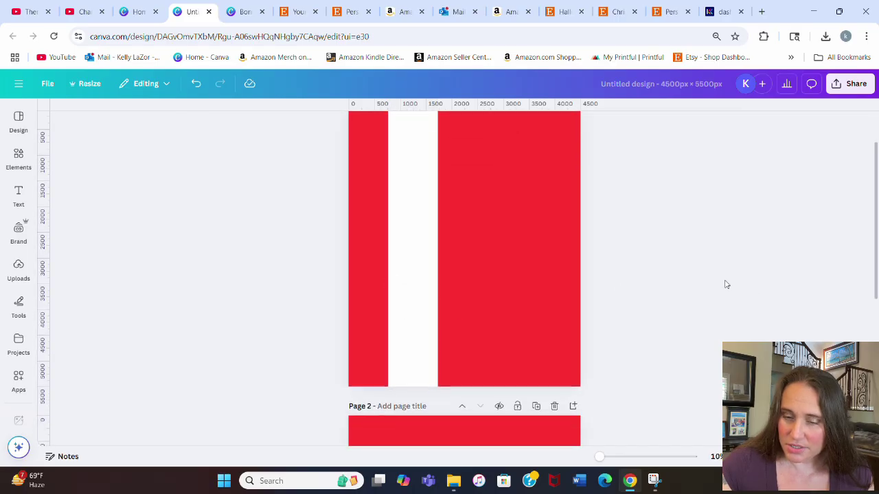
Narrow a white bar into a thin pinstripe beside the wide stripe
left_click(424, 284)
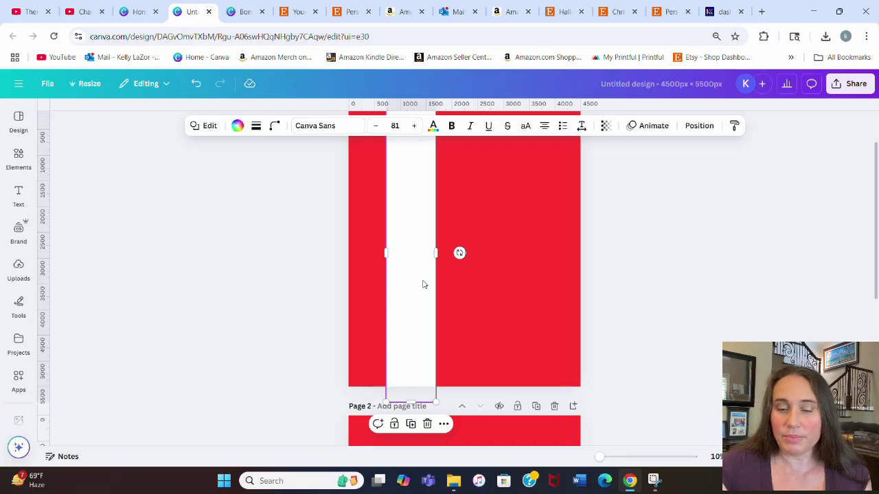
left_click_drag(423, 284, 394, 280)
left_click_drag(409, 251, 375, 270)
left_click(318, 271)
left_click(304, 279)
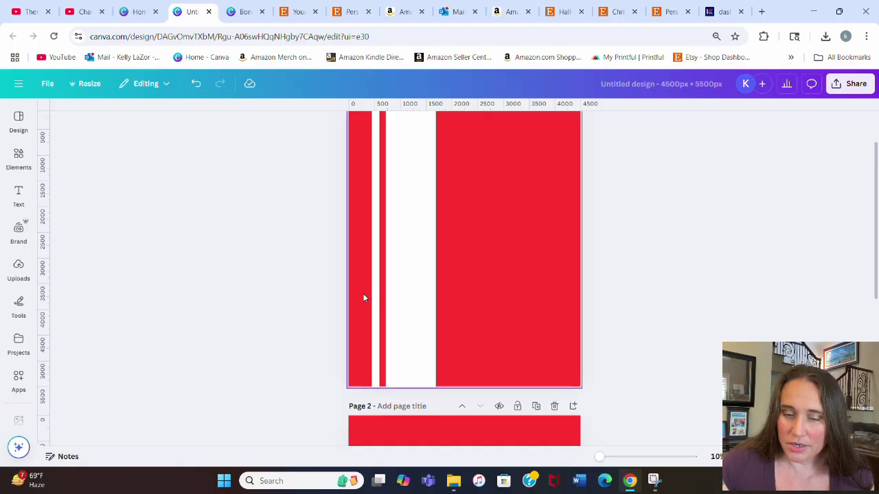
Position a pinstripe to the right of the wide stripe, next to the red area
left_click(376, 297)
left_click_drag(376, 297, 451, 302)
left_click(325, 304)
left_click(378, 304)
left_click(676, 297)
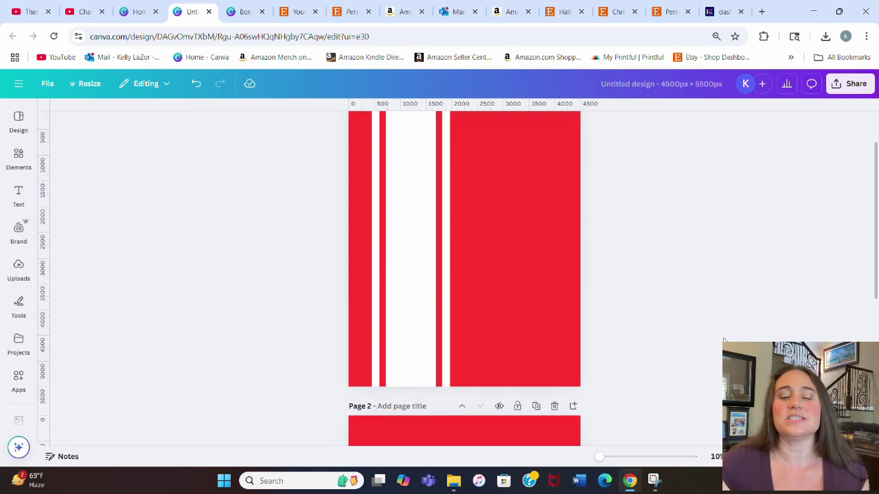
scroll(494, 316, "up", 2)
scroll(484, 316, "down", 3)
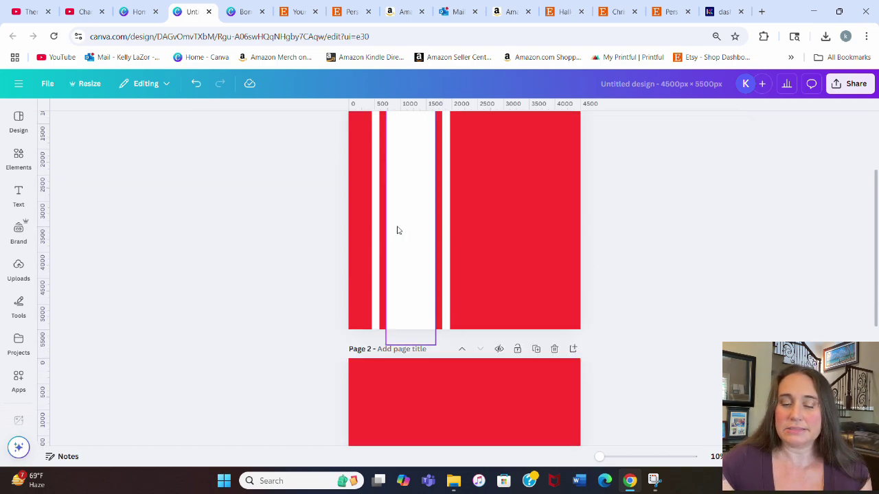
scroll(404, 223, "up", 1)
scroll(415, 217, "up", 1)
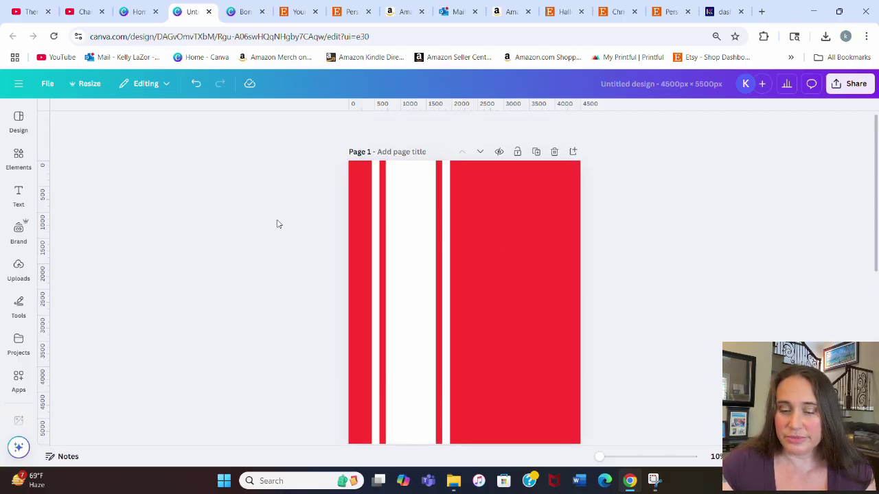
Search the Elements library for SNOWFLAKE graphics
left_click(19, 194)
left_click(18, 157)
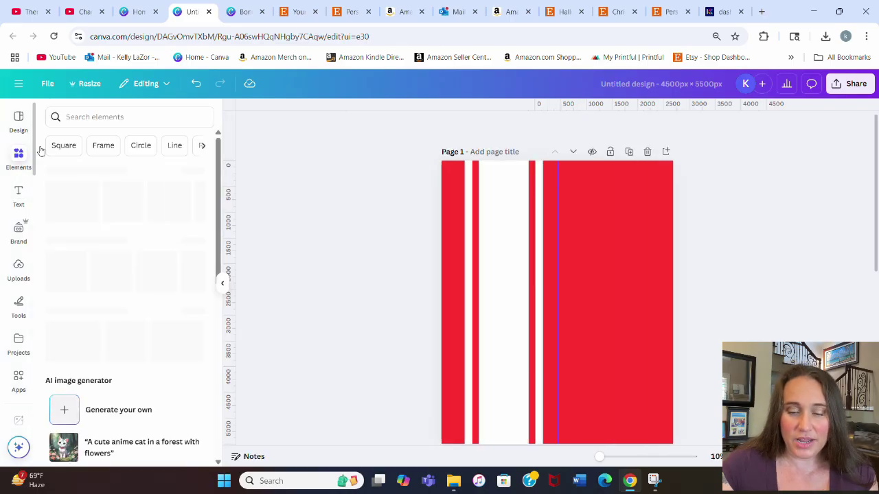
left_click(108, 117)
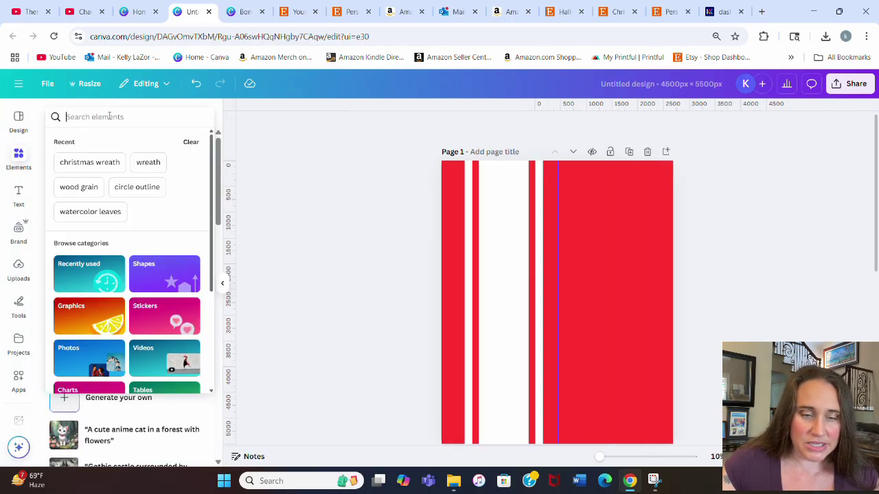
type("SNOWFLAKE")
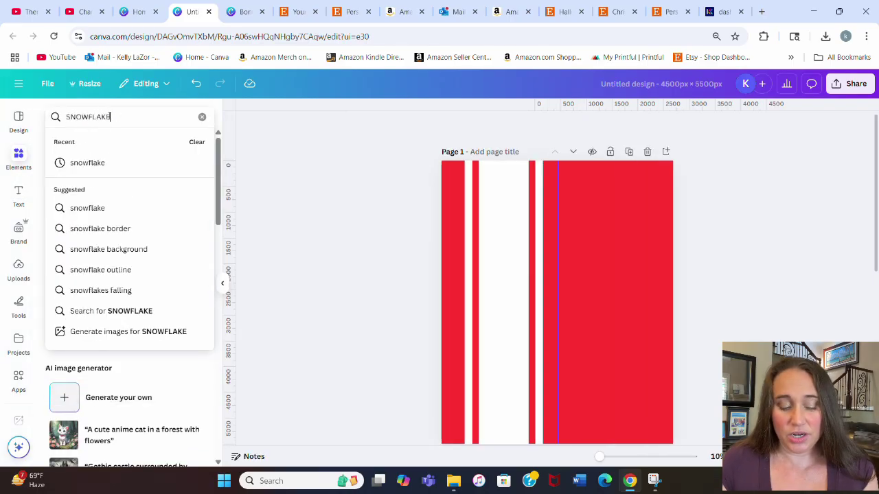
key("Return")
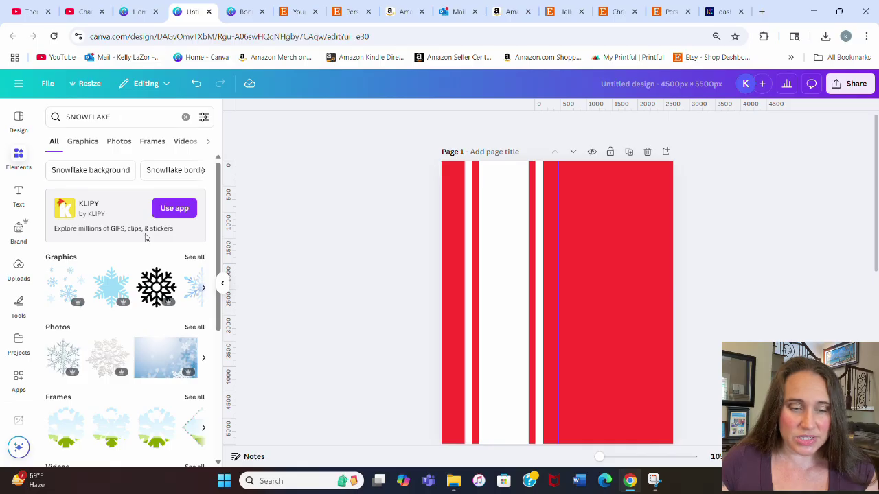
left_click(186, 259)
scroll(117, 255, "down", 2)
scroll(166, 338, "down", 5)
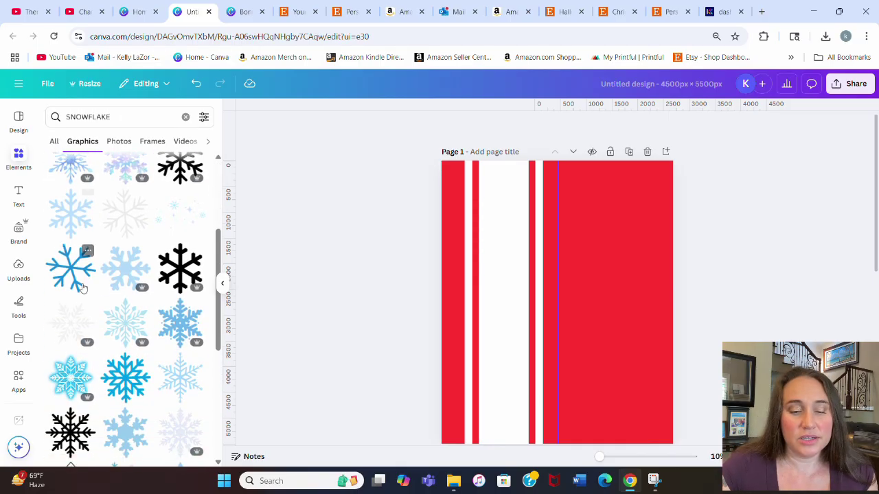
scroll(125, 297, "down", 2)
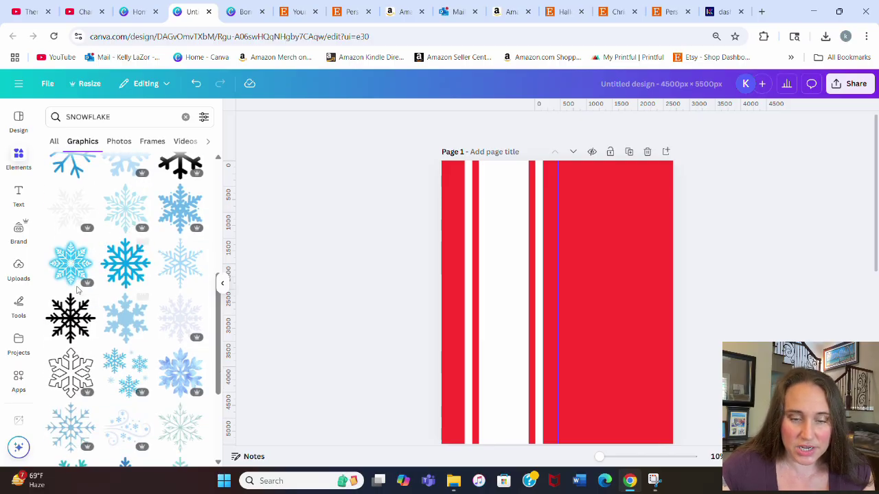
Add a light-blue snowflake, recolour it red, and place it on the left white stripe
left_click(182, 247)
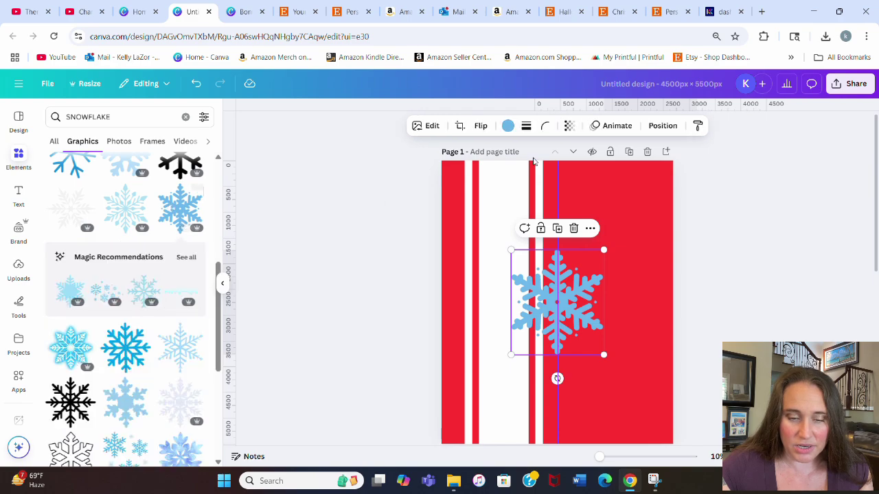
left_click(508, 126)
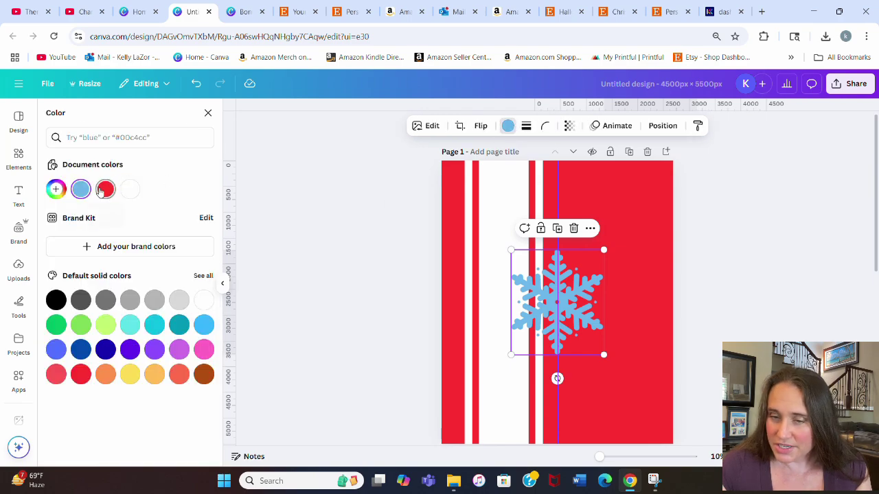
left_click(106, 189)
left_click_drag(516, 302, 453, 262)
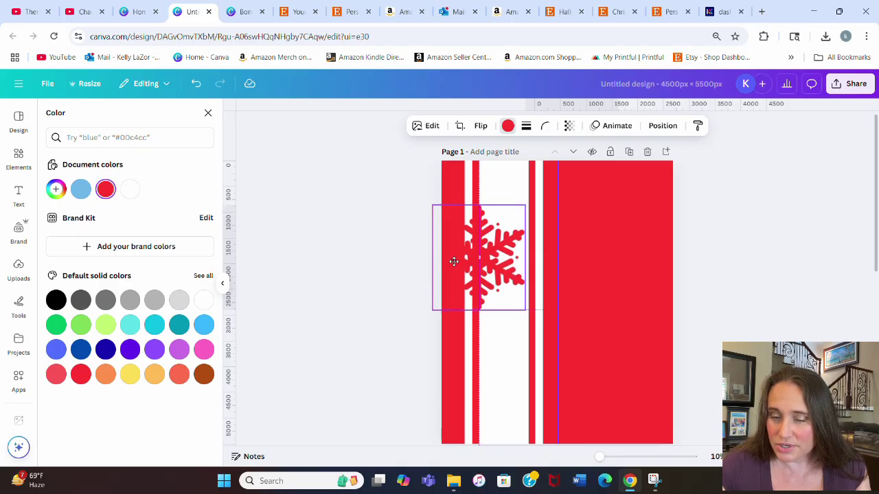
left_click_drag(454, 266, 454, 266)
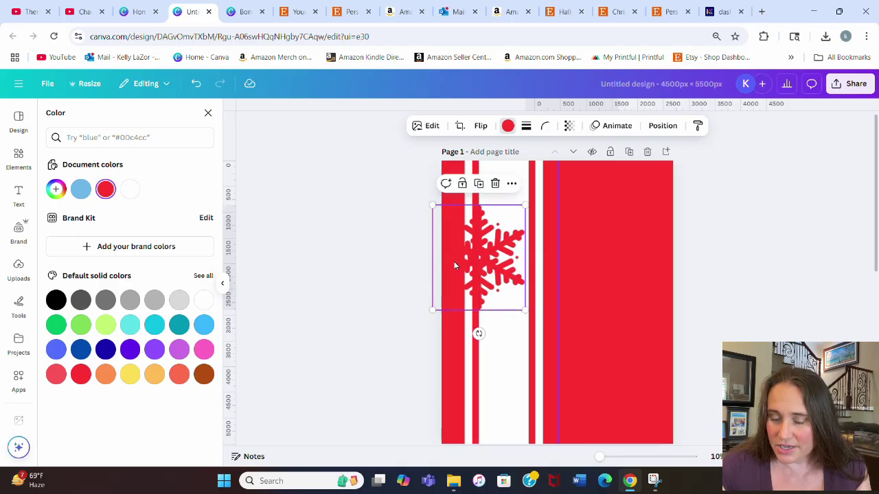
left_click(661, 274)
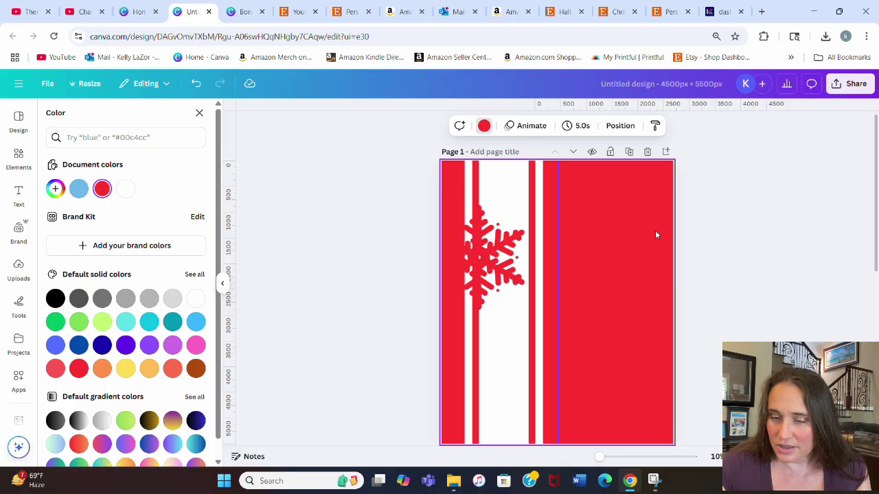
Shrink the red snowflake slightly and nudge it upward on the stripe
left_click(520, 300)
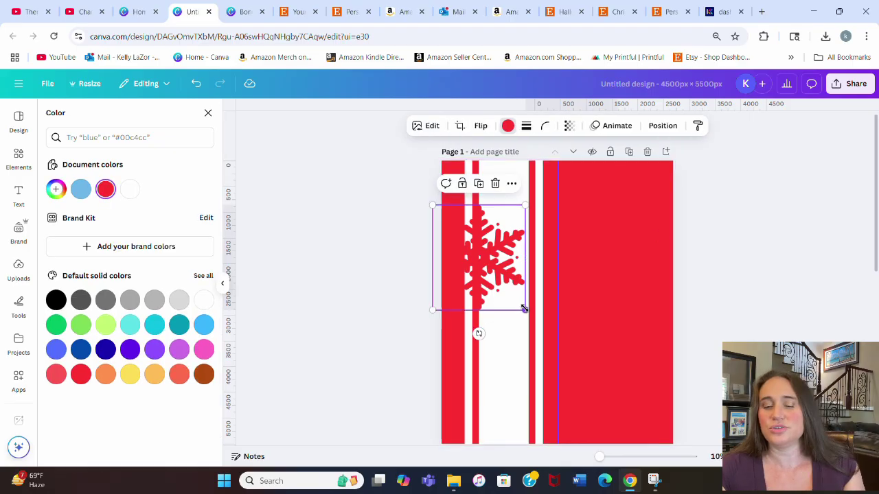
left_click_drag(525, 310, 517, 303)
left_click_drag(499, 275, 502, 272)
left_click(708, 255)
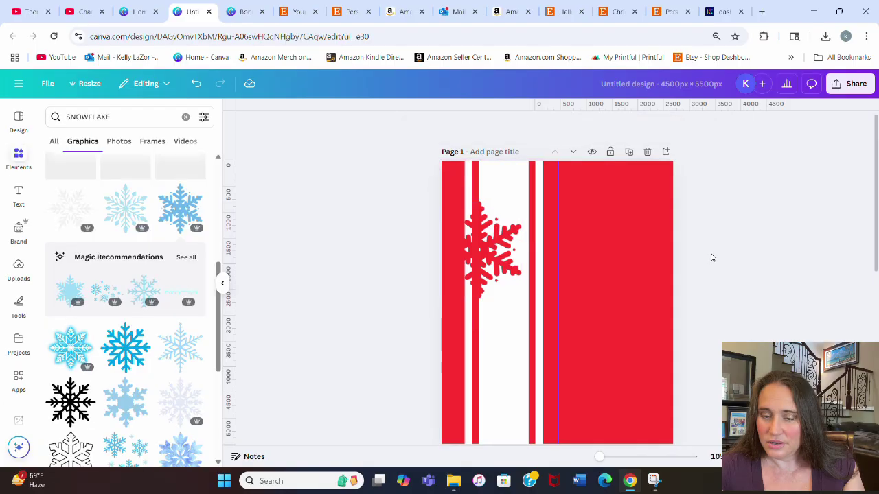
scroll(710, 256, "down", 2)
scroll(432, 258, "up", 2)
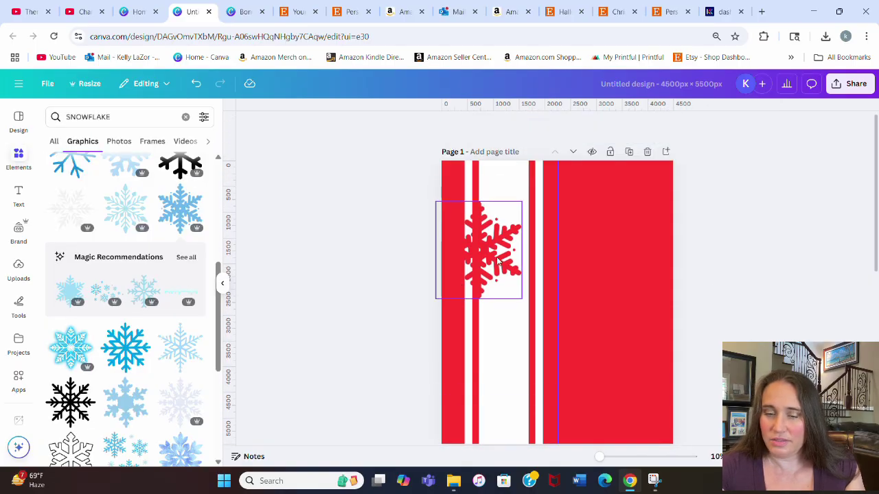
left_click(498, 260)
left_click_drag(499, 261, 494, 253)
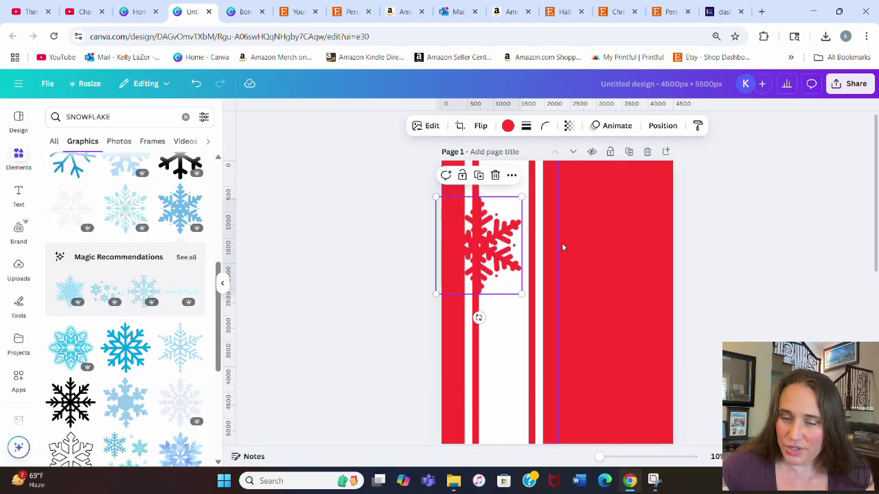
left_click(776, 242)
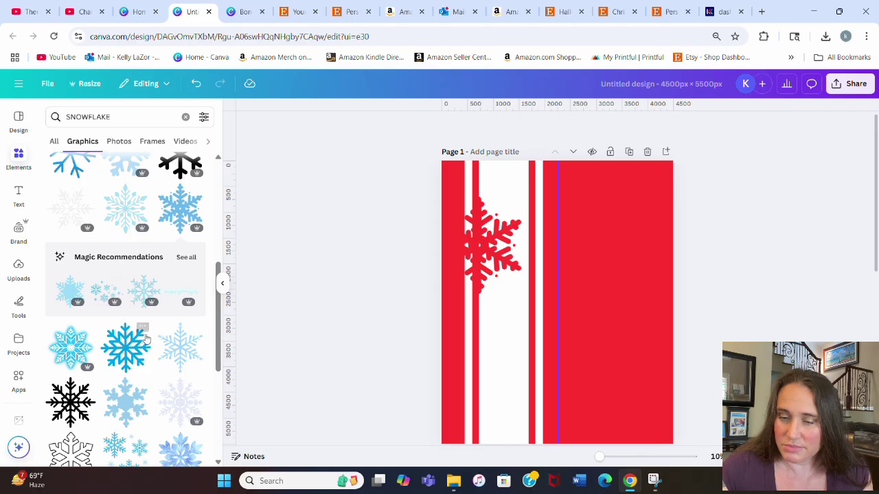
Add a black snowflake, recolour it red, and place it lower on the left stripe
scroll(129, 344, "down", 3)
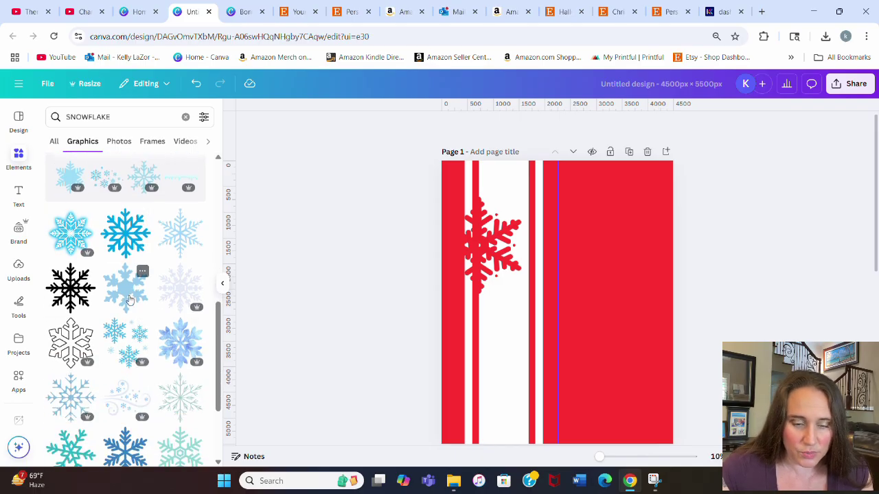
scroll(89, 304, "down", 5)
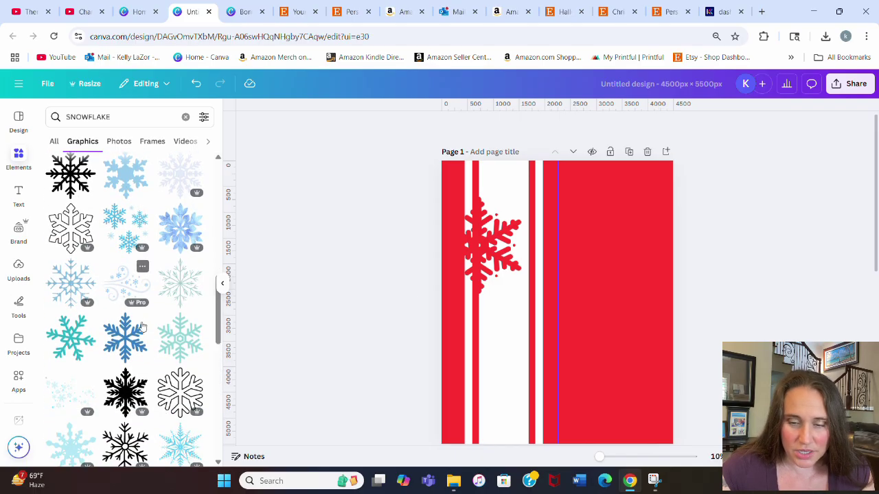
scroll(133, 295, "down", 8)
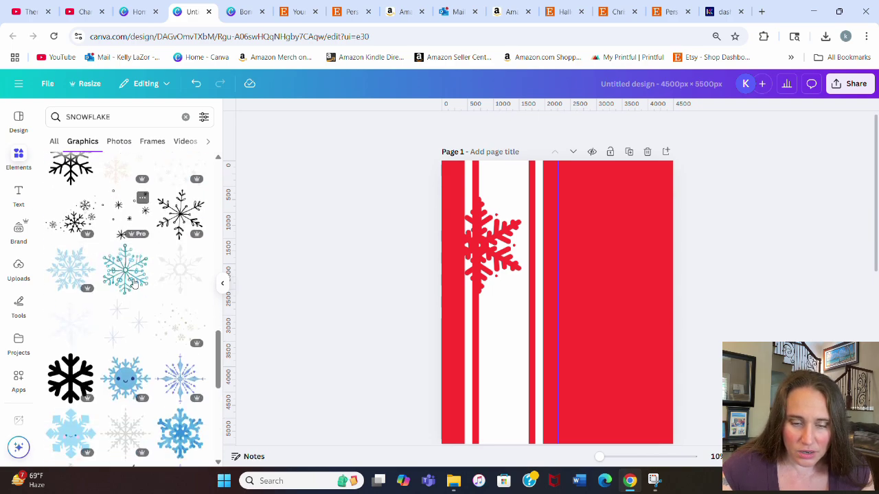
scroll(133, 278, "down", 5)
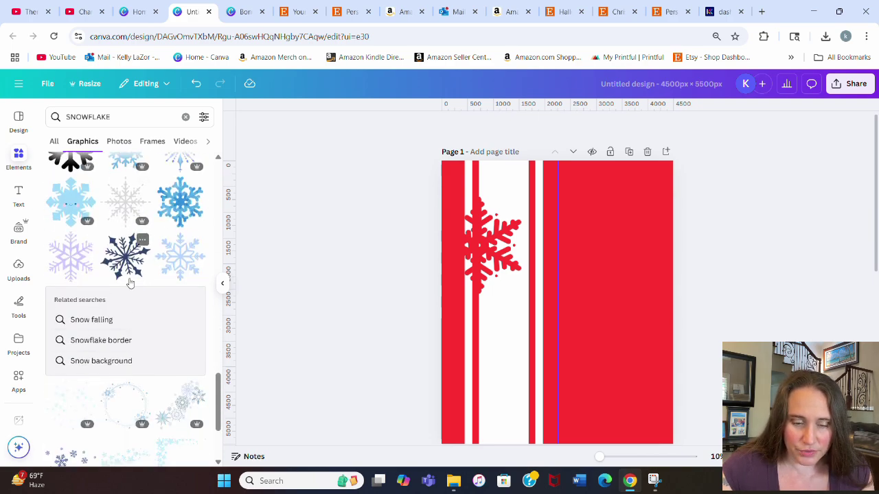
scroll(130, 282, "down", 7)
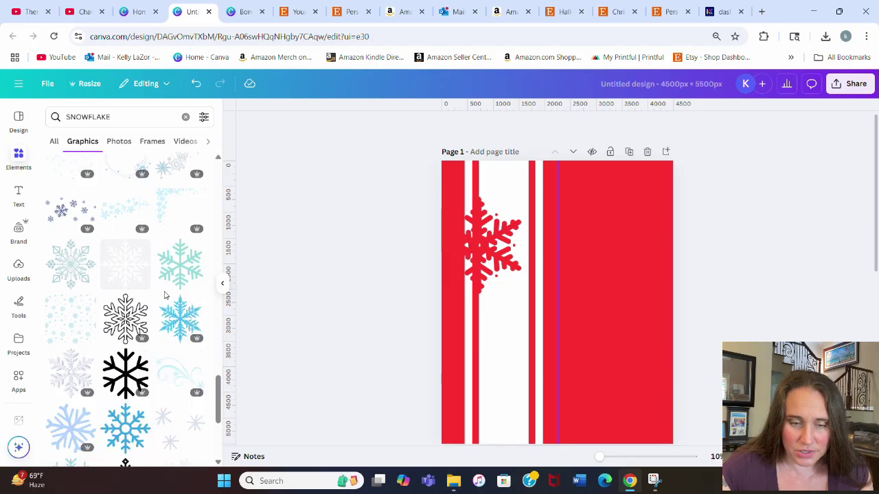
scroll(165, 295, "down", 5)
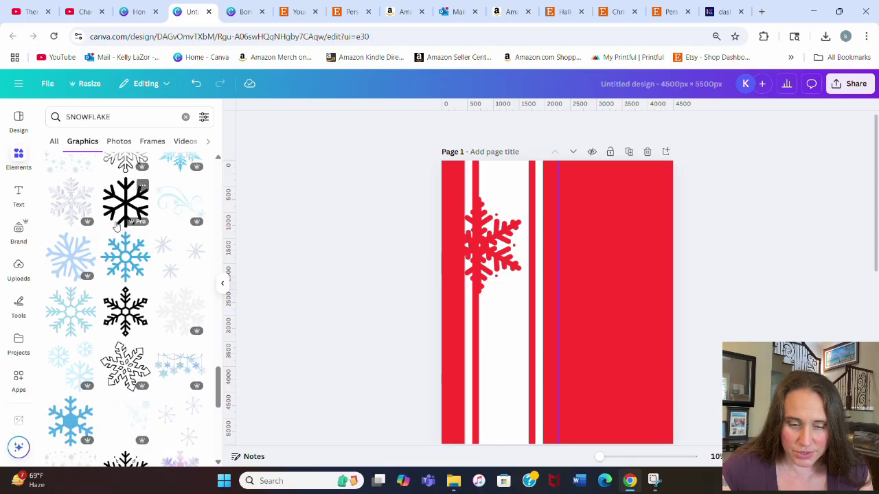
scroll(110, 233, "down", 3)
scroll(187, 331, "down", 3)
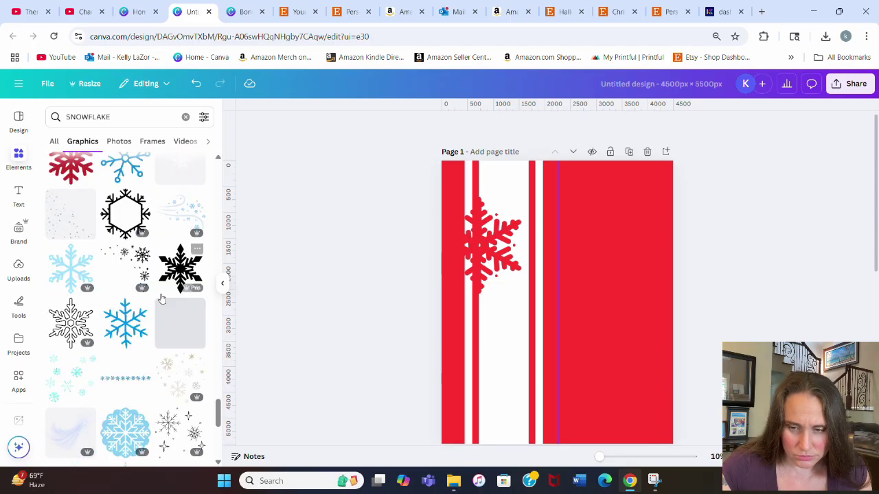
left_click(180, 269)
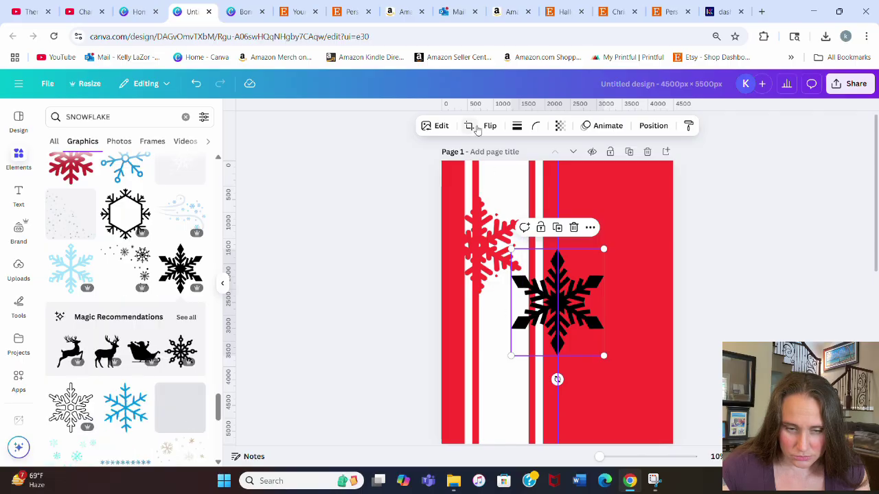
left_click(507, 126)
left_click(104, 188)
left_click_drag(556, 302, 495, 330)
left_click(457, 238)
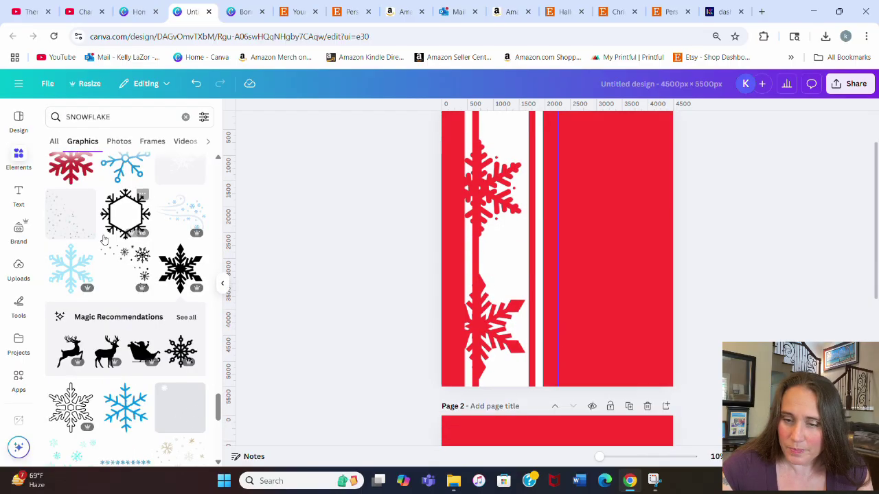
scroll(132, 284, "down", 1)
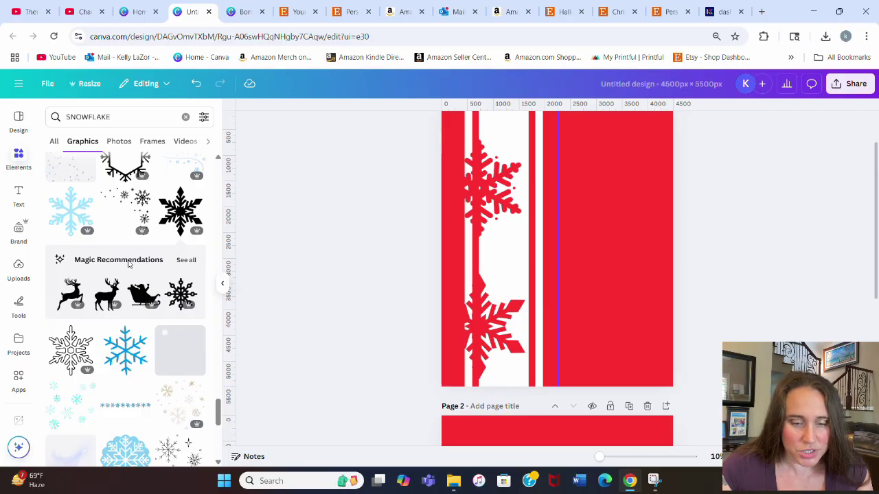
Replace the top snowflake with a recommended one, recoloured red, at the stripe's top
left_click(187, 260)
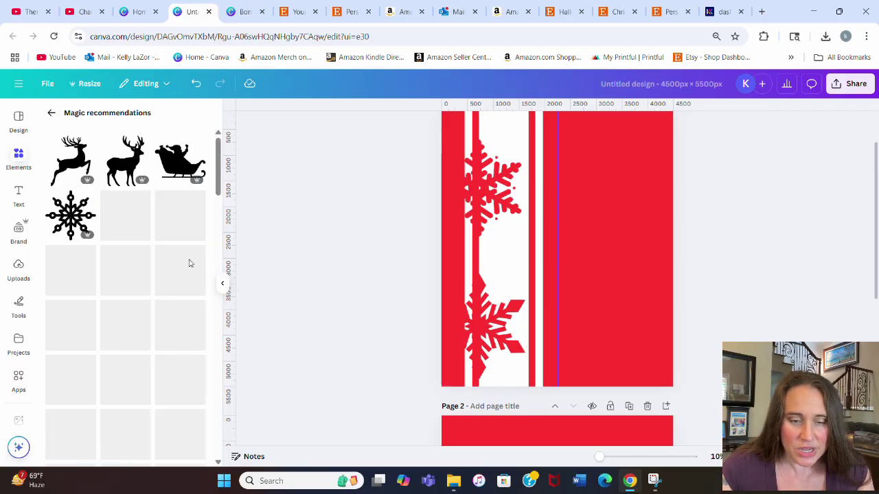
scroll(118, 240, "down", 1)
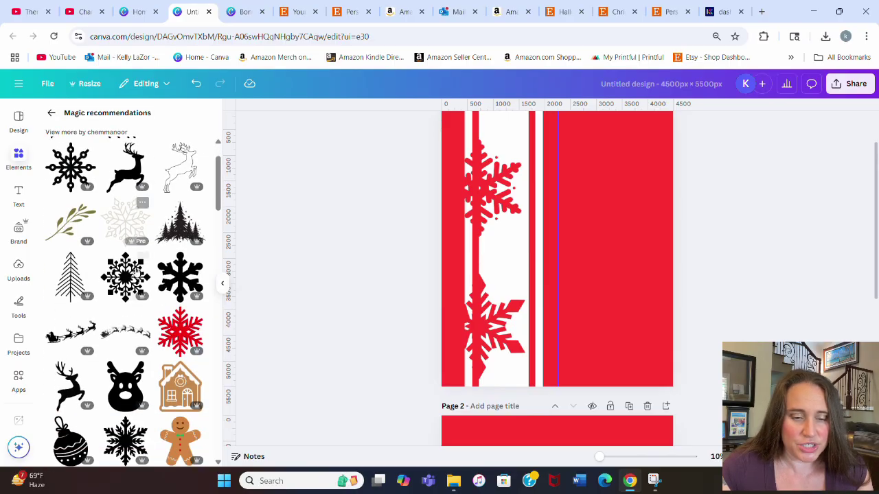
scroll(129, 213, "up", 1)
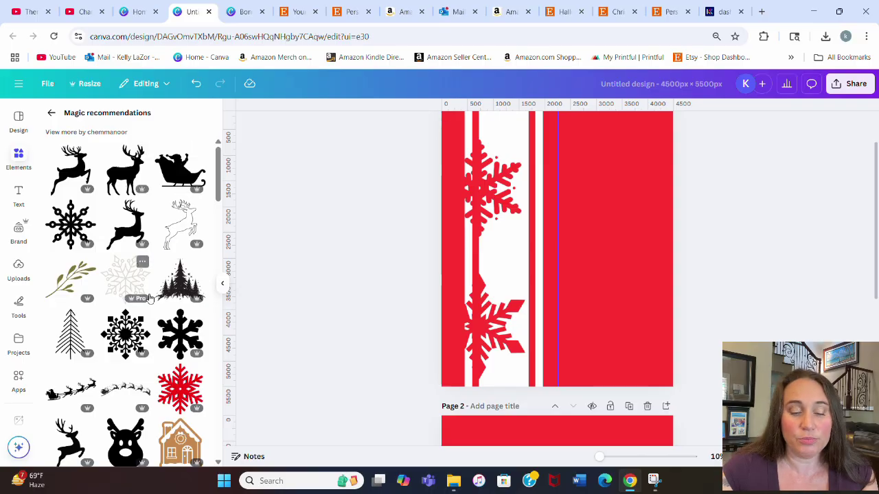
scroll(137, 283, "down", 5)
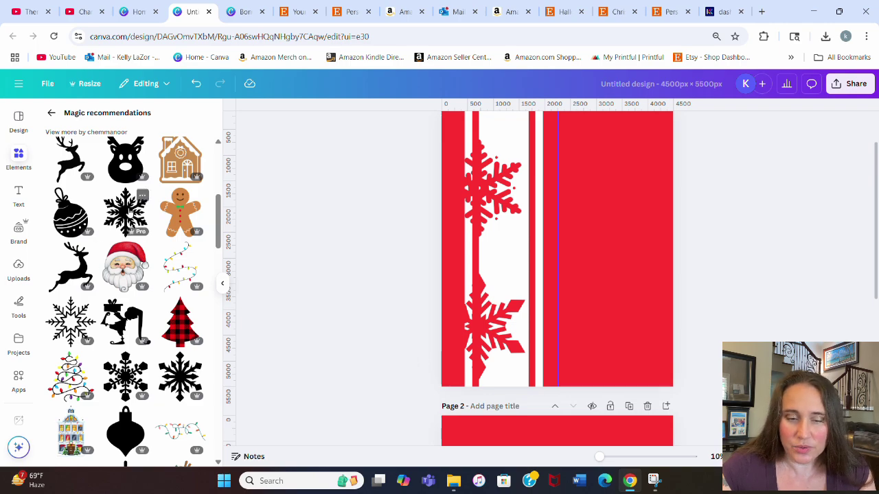
left_click_drag(485, 199, 223, 218)
left_click(137, 223)
left_click_drag(523, 237, 467, 163)
left_click(506, 128)
left_click(105, 187)
left_click(727, 209)
Browse the recommended graphics, then go back to the SNOWFLAKE search results
scroll(693, 242, "up", 1)
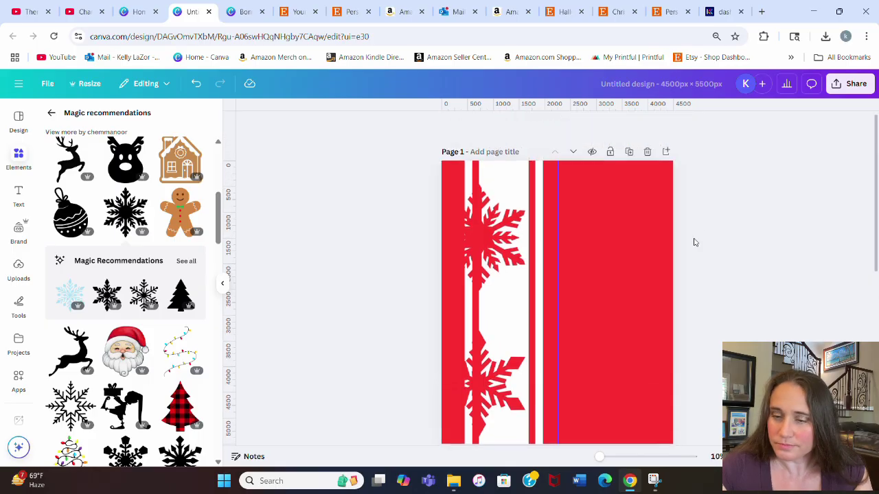
scroll(693, 241, "down", 2)
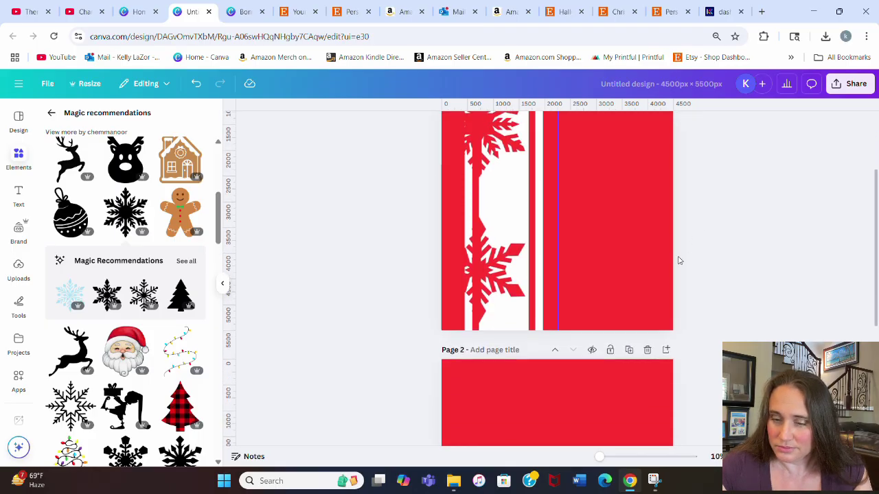
scroll(678, 258, "up", 1)
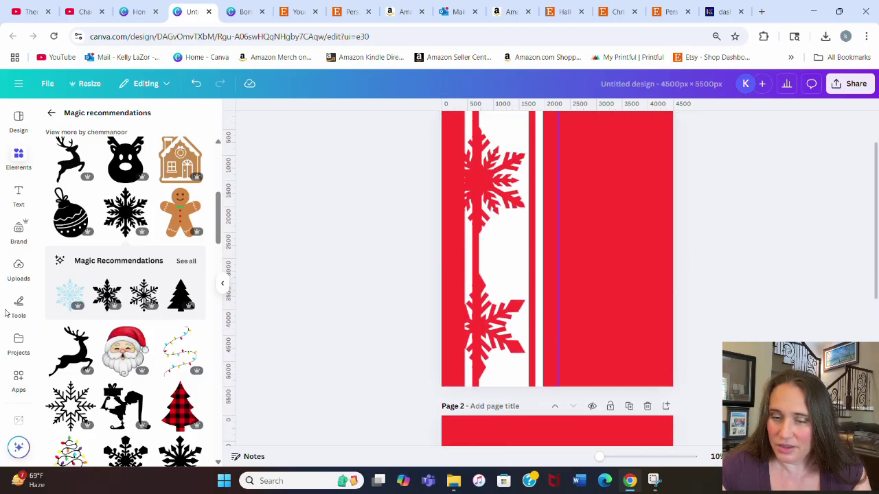
scroll(138, 288, "down", 1)
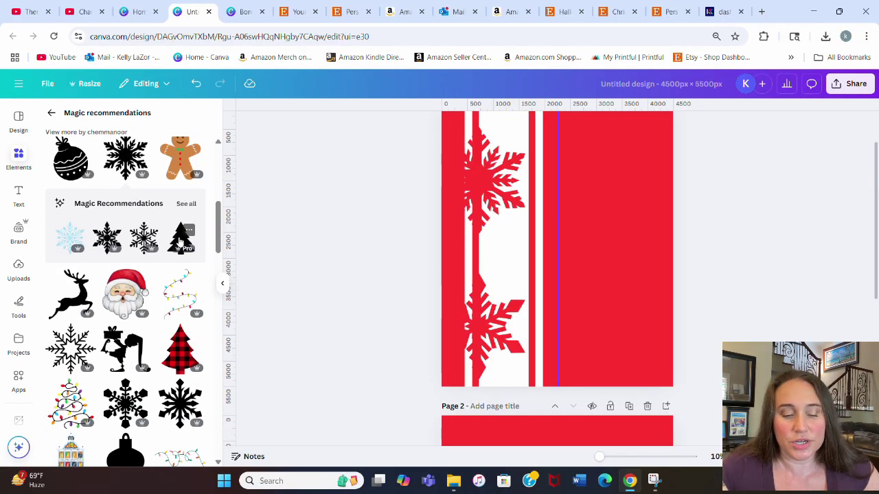
scroll(180, 240, "down", 7)
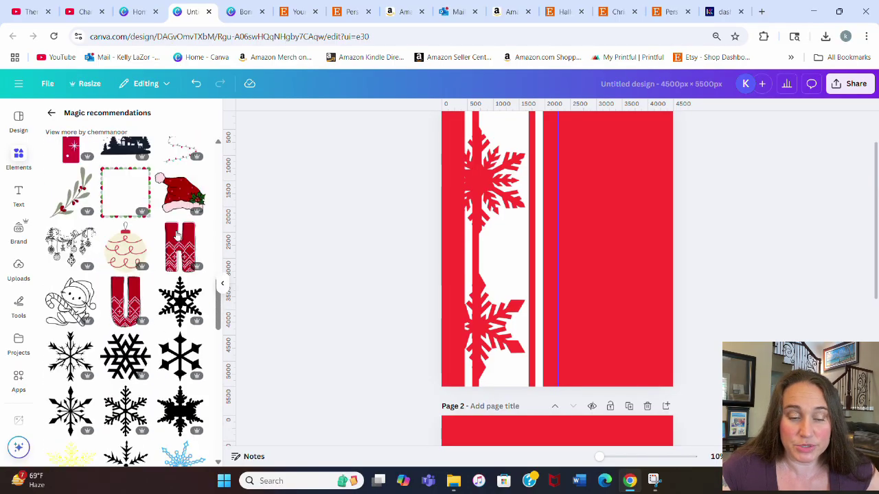
scroll(177, 234, "down", 3)
scroll(171, 232, "down", 8)
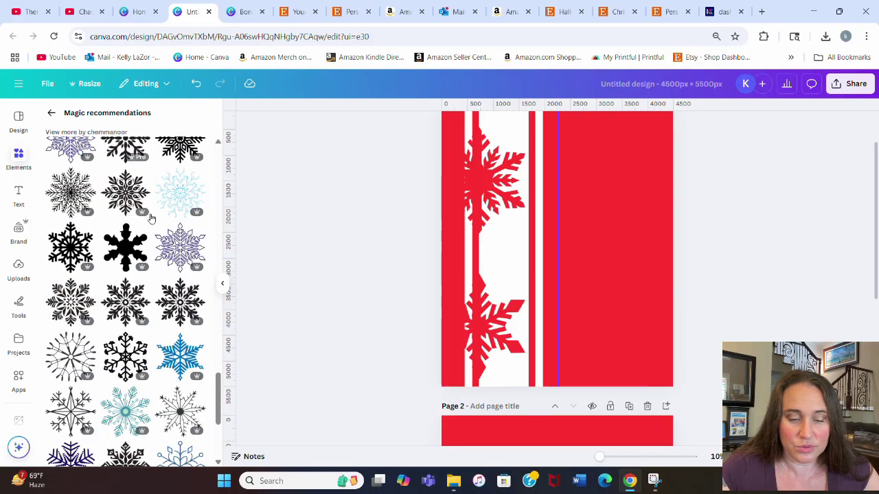
scroll(73, 207, "up", 2)
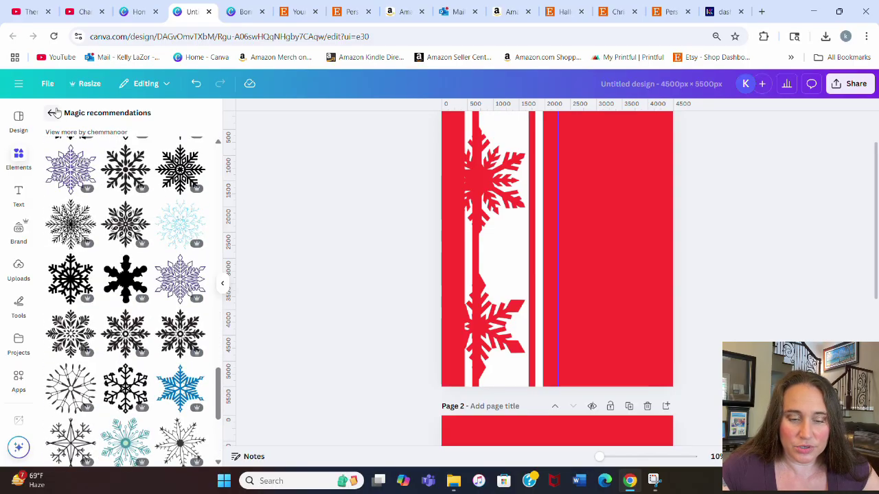
left_click(52, 113)
Search elements for 'christmas tree' and add a black tree silhouette to the page
left_click(131, 121)
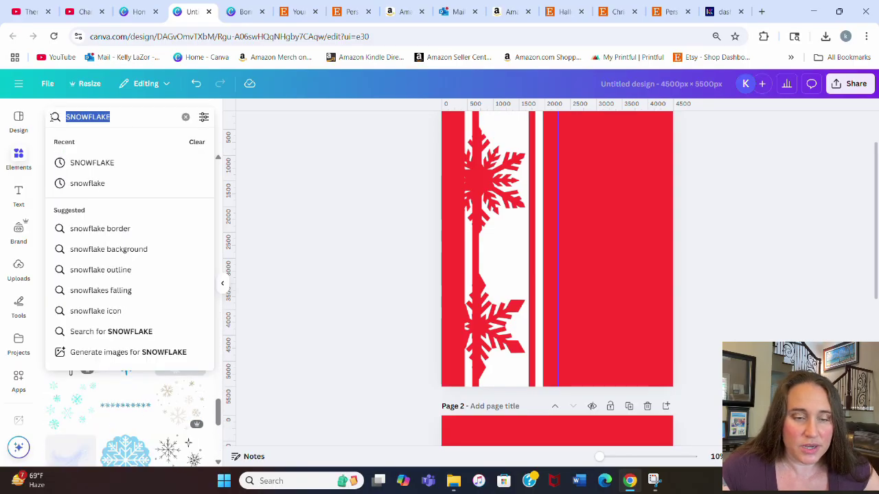
type("christmas tree")
key("Return")
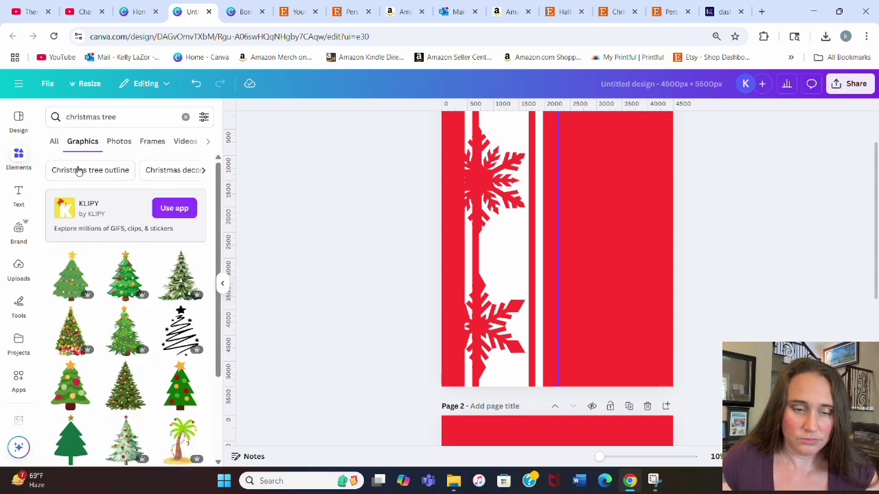
scroll(153, 302, "down", 5)
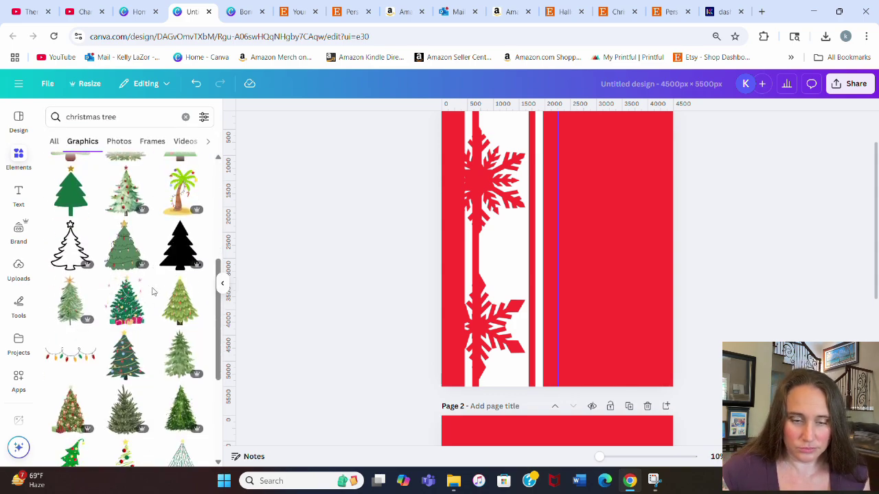
left_click(180, 208)
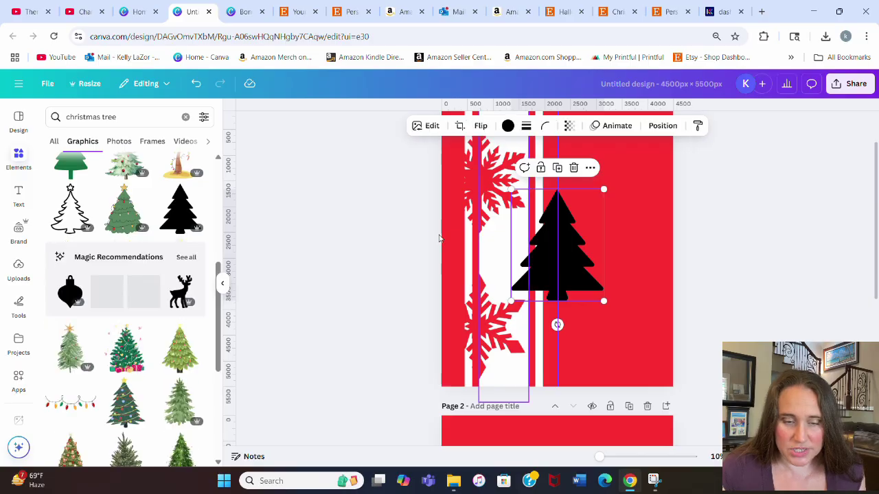
Swap the tree for the star-topped silhouette from the recommendations
scroll(157, 240, "down", 2)
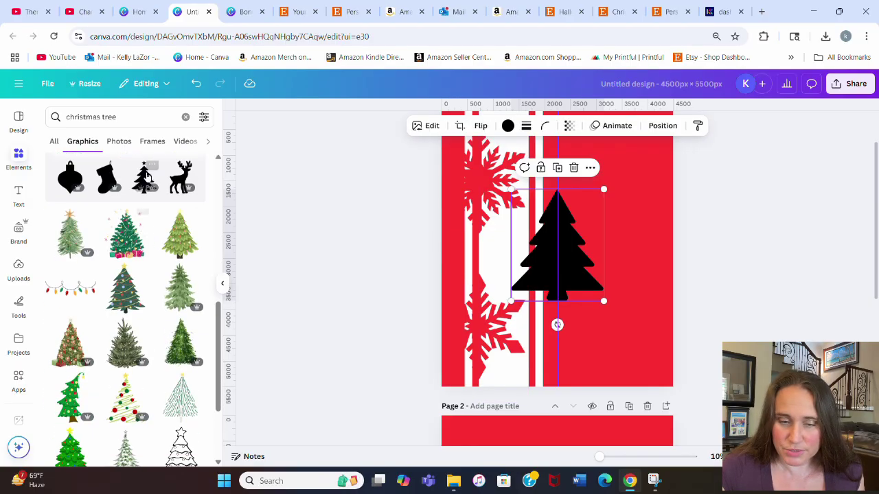
left_click_drag(144, 177, 558, 261)
scroll(66, 261, "down", 5)
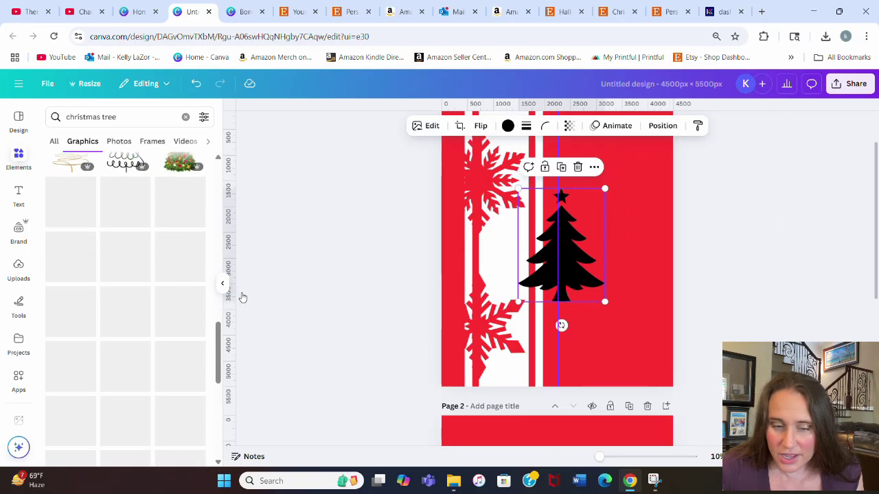
scroll(87, 295, "down", 8)
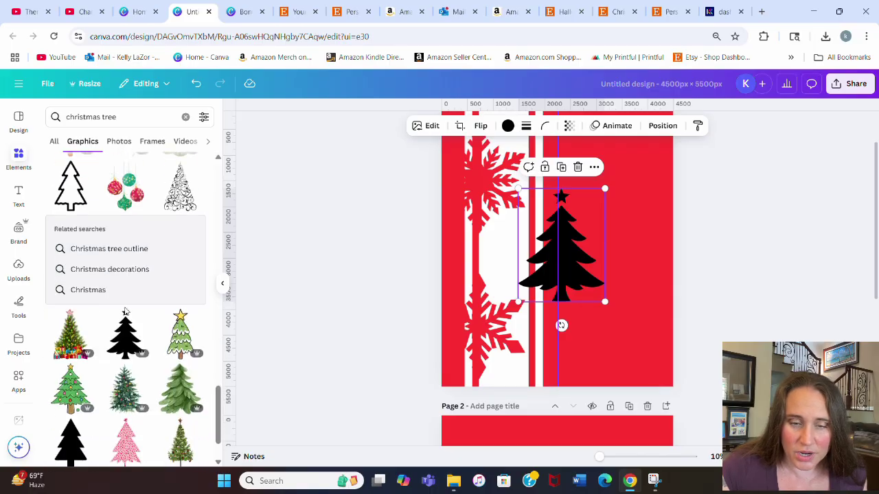
scroll(113, 323, "down", 5)
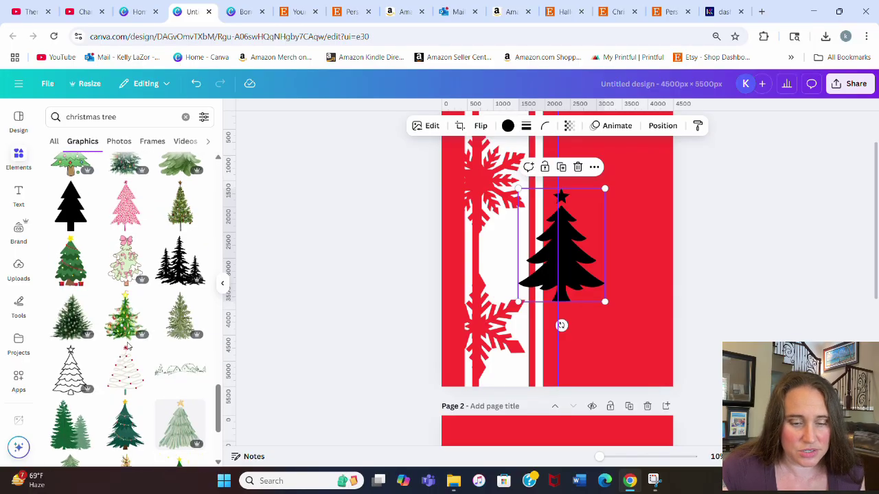
scroll(131, 358, "down", 3)
scroll(137, 341, "down", 8)
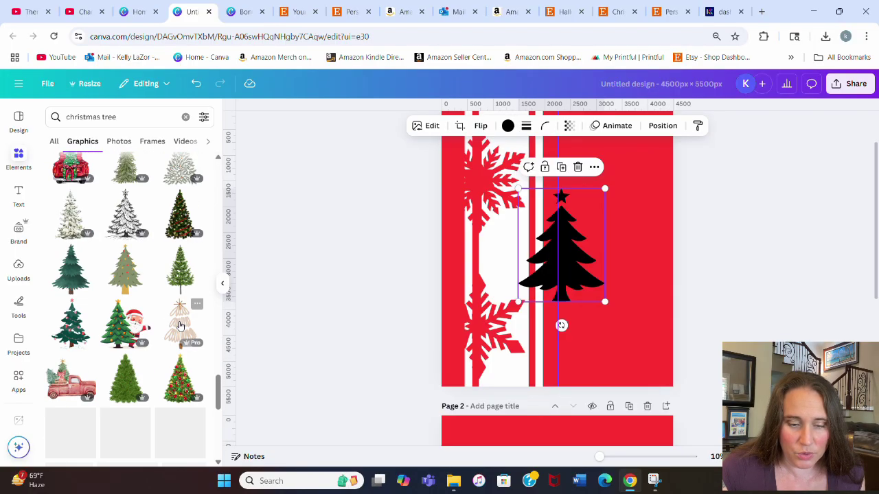
scroll(155, 321, "down", 10)
scroll(150, 315, "down", 4)
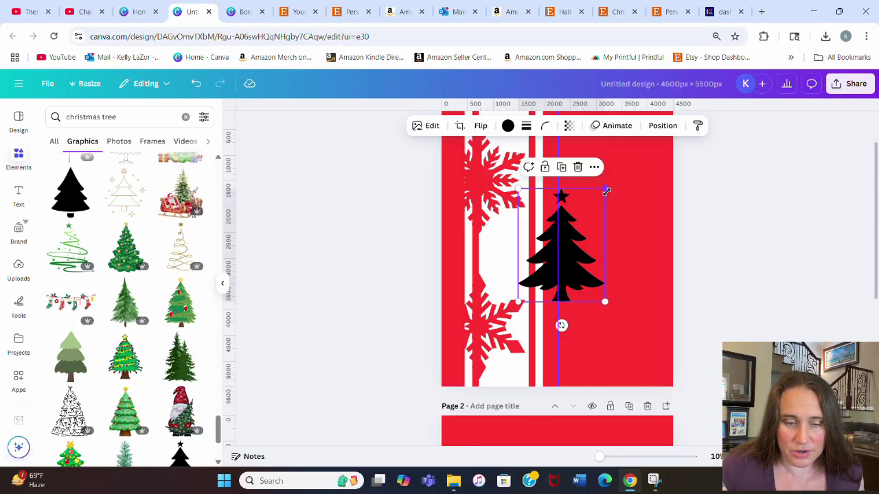
Shrink the tree and move it onto the white stripe
left_click_drag(604, 188, 588, 210)
left_click_drag(544, 261, 527, 265)
left_click(733, 237)
scroll(732, 231, "down", 1)
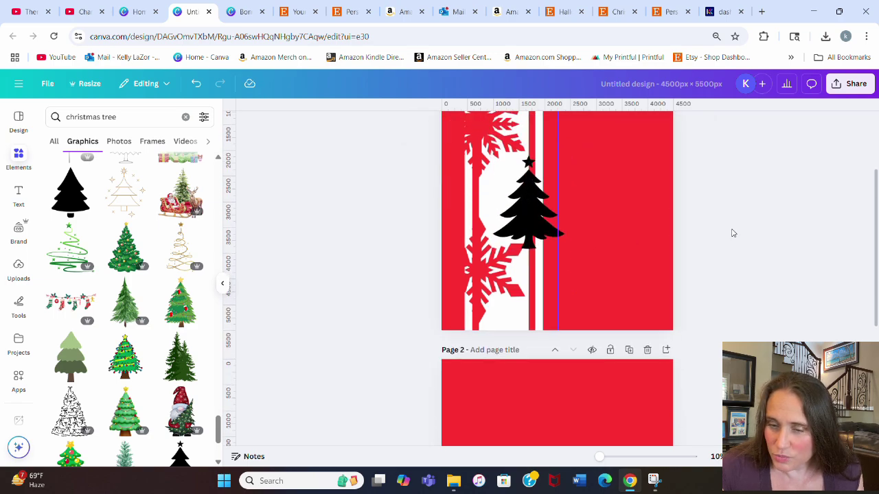
scroll(686, 275, "up", 2)
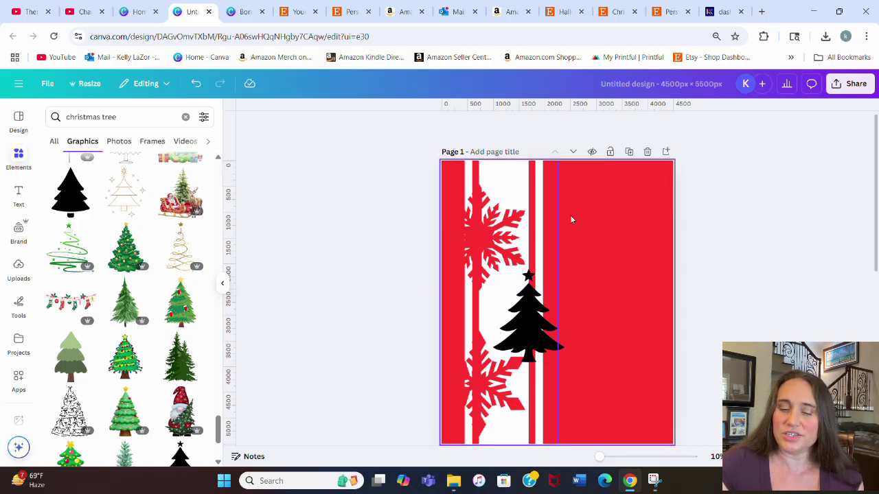
scroll(655, 302, "down", 2)
Shrink the lower and top red snowflakes, nudging the top one up and right
left_click(487, 350)
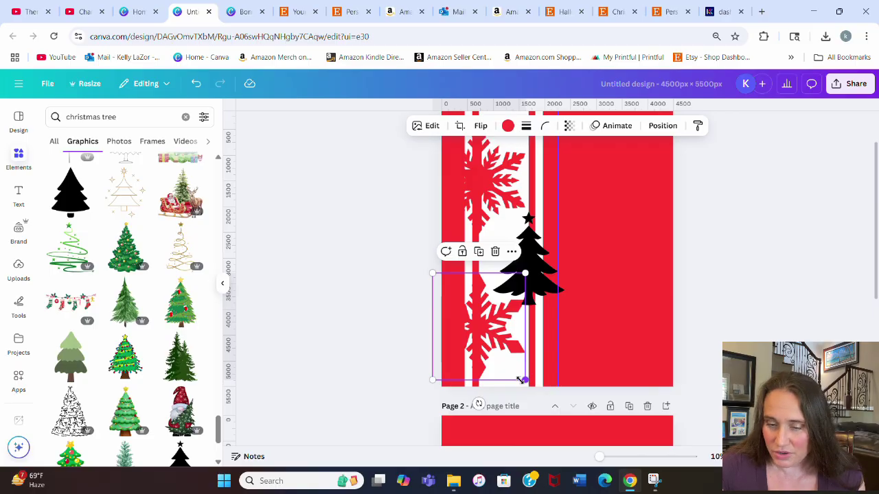
left_click_drag(524, 380, 495, 340)
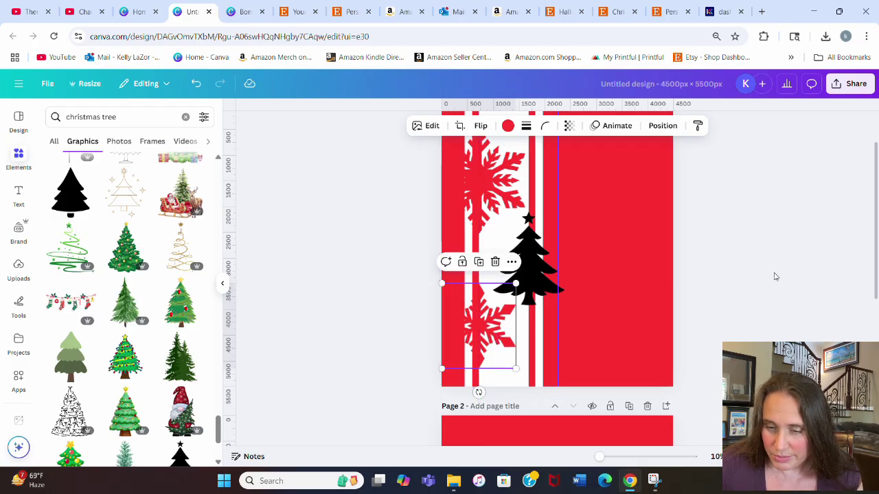
left_click(774, 277)
left_click(496, 197)
scroll(496, 197, "down", 1)
scroll(497, 197, "up", 2)
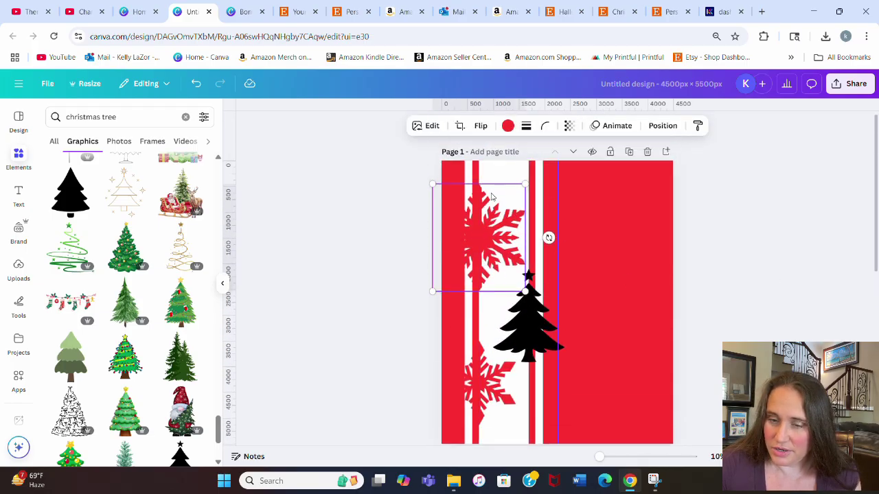
left_click_drag(526, 184, 509, 200)
left_click_drag(493, 250, 495, 241)
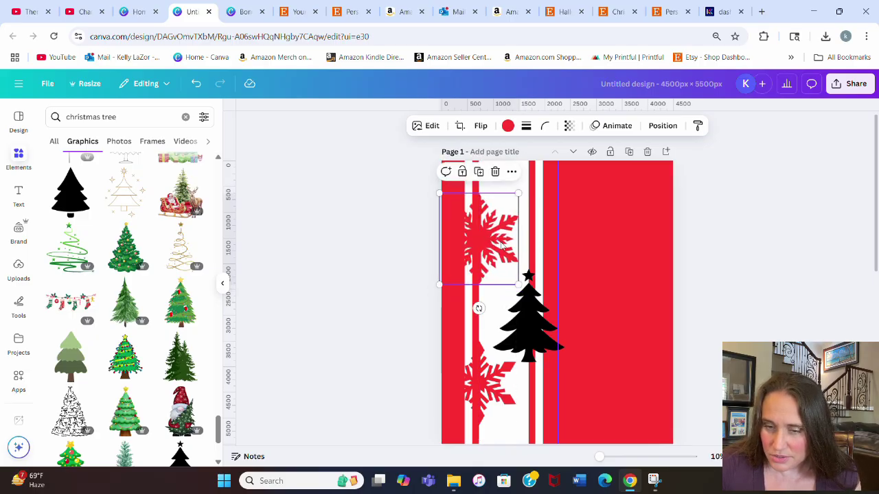
left_click(742, 245)
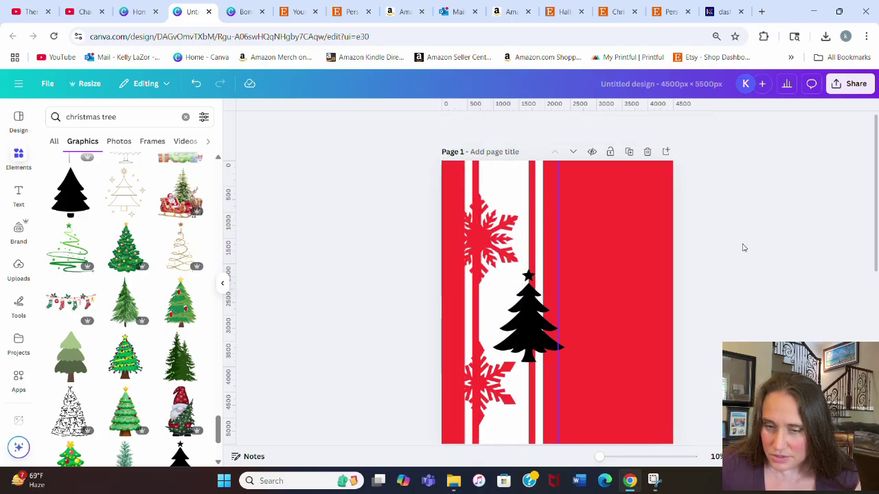
Nudge the Christmas tree slightly higher within the white stripe
left_click(533, 336)
left_click_drag(532, 335, 526, 329)
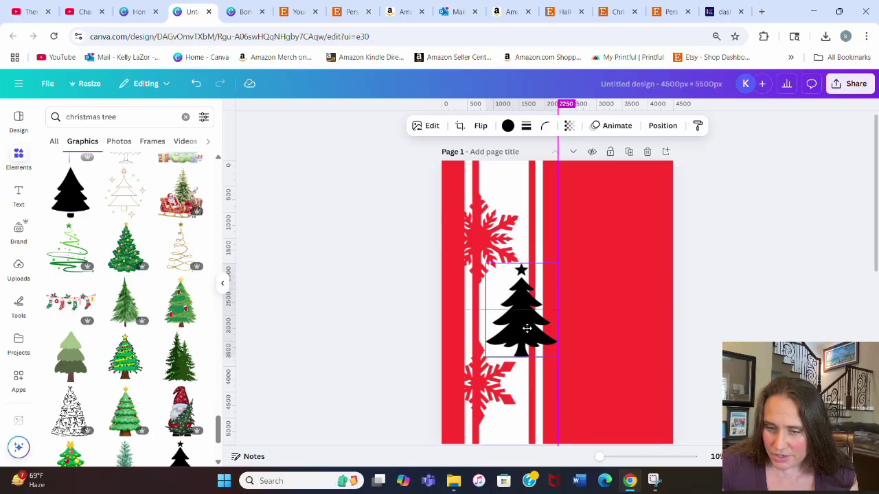
left_click_drag(526, 333, 527, 332)
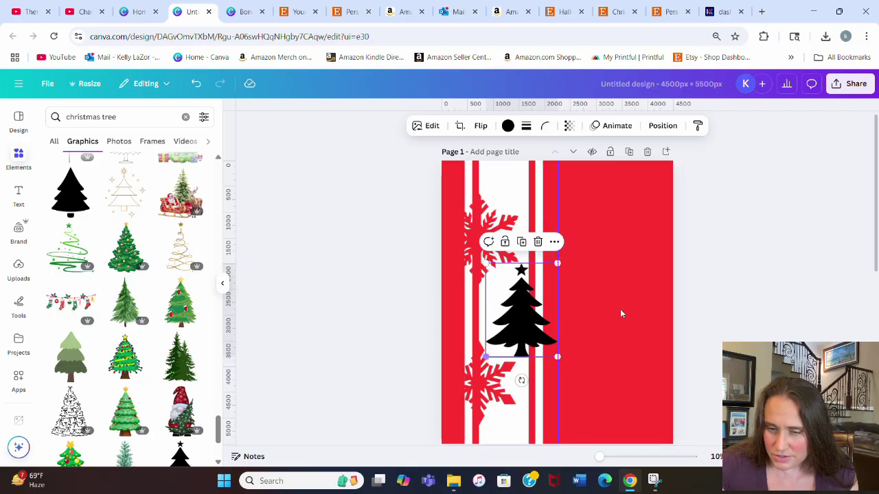
left_click(781, 286)
Make the white stripe slightly narrower and check the thin vertical stripe
scroll(769, 287, "down", 1)
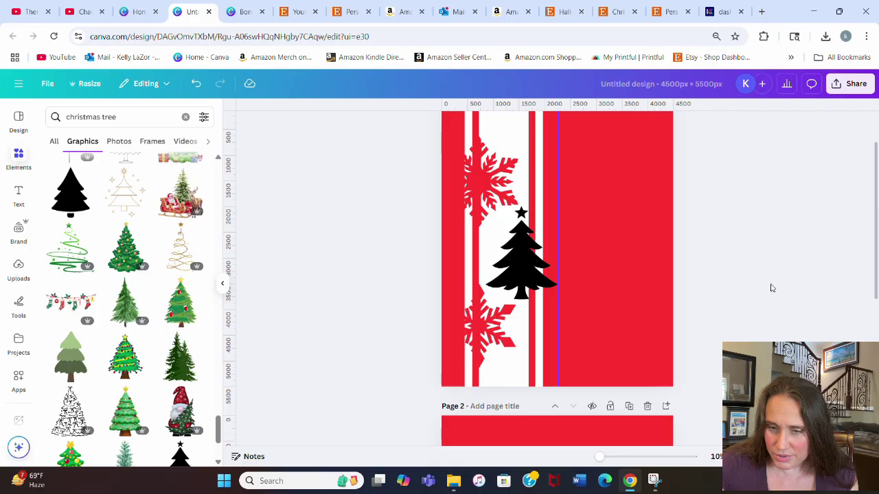
left_click(527, 318)
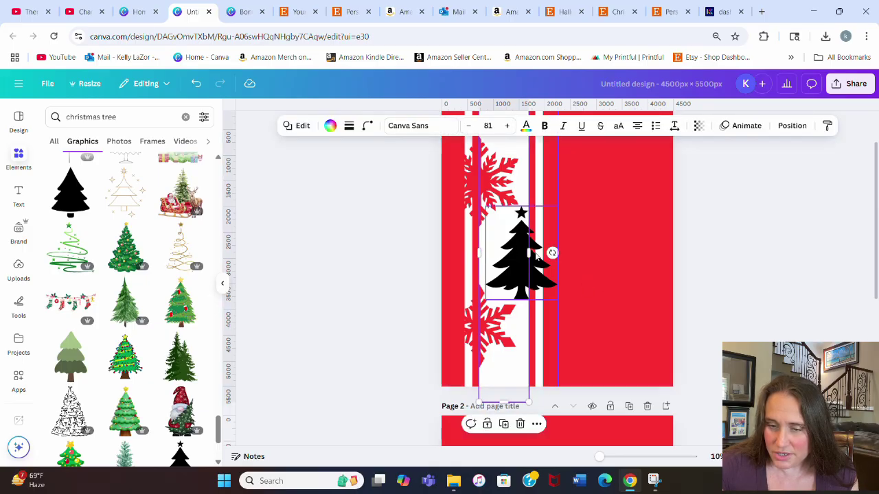
left_click_drag(528, 261, 522, 261)
left_click(687, 244)
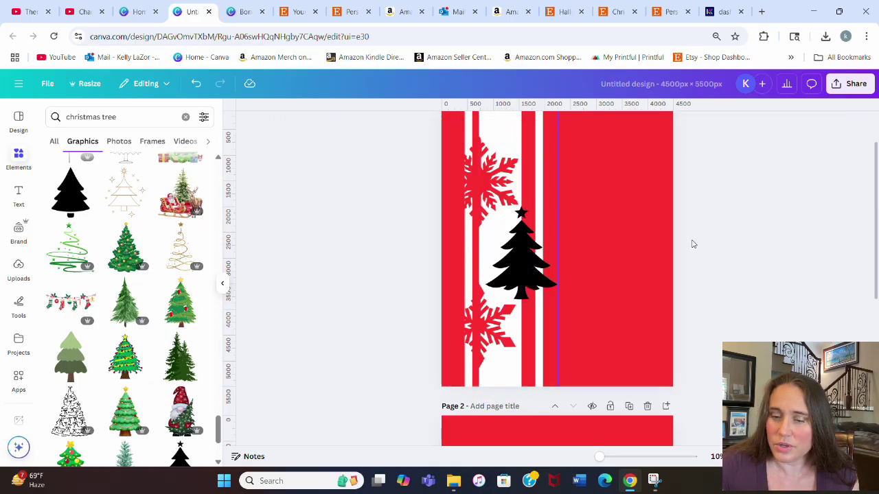
scroll(622, 243, "up", 1)
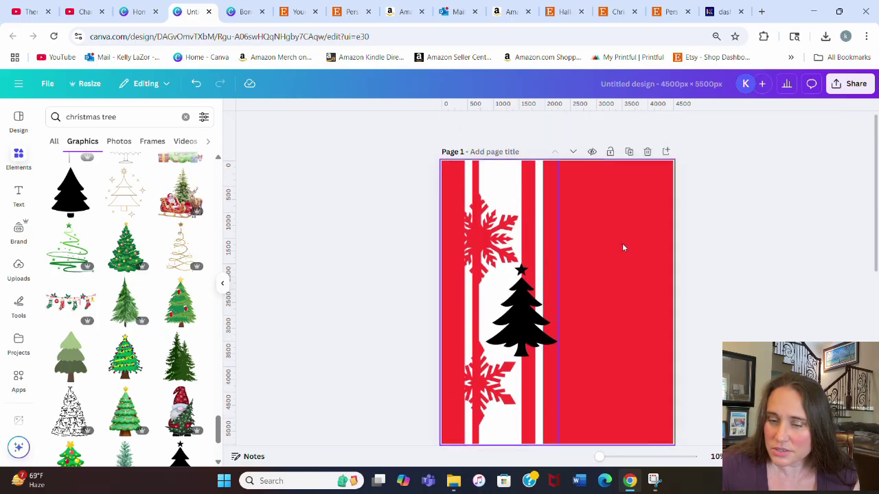
left_click(530, 220)
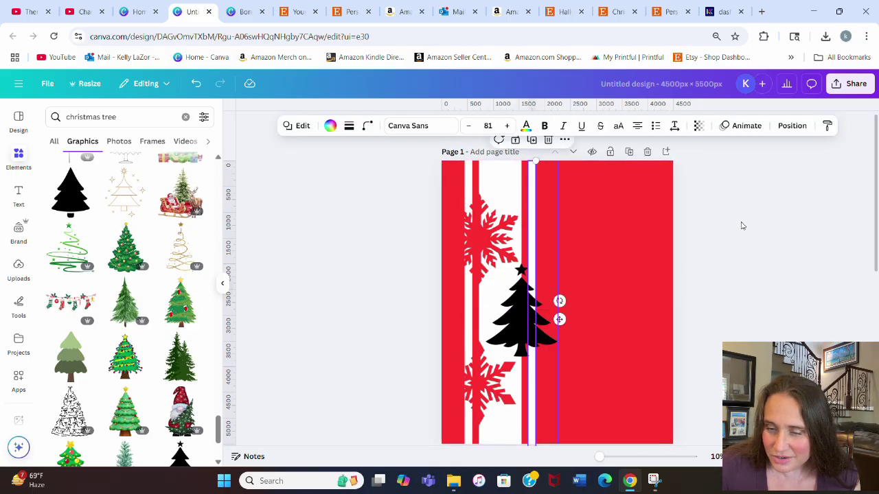
left_click(779, 226)
scroll(778, 230, "down", 1)
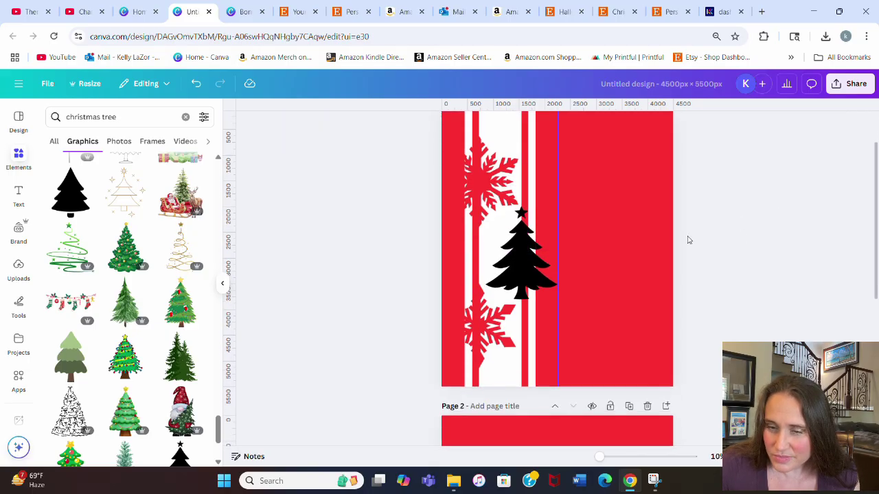
Recolour the black Christmas tree with the red document colour to match the snowflakes
left_click(511, 249)
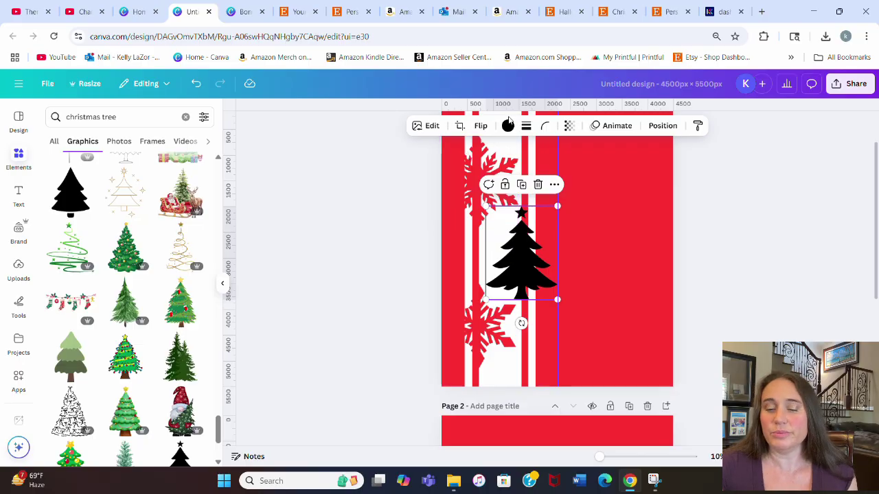
left_click(508, 126)
left_click(106, 190)
left_click(738, 265)
scroll(745, 269, "up", 1)
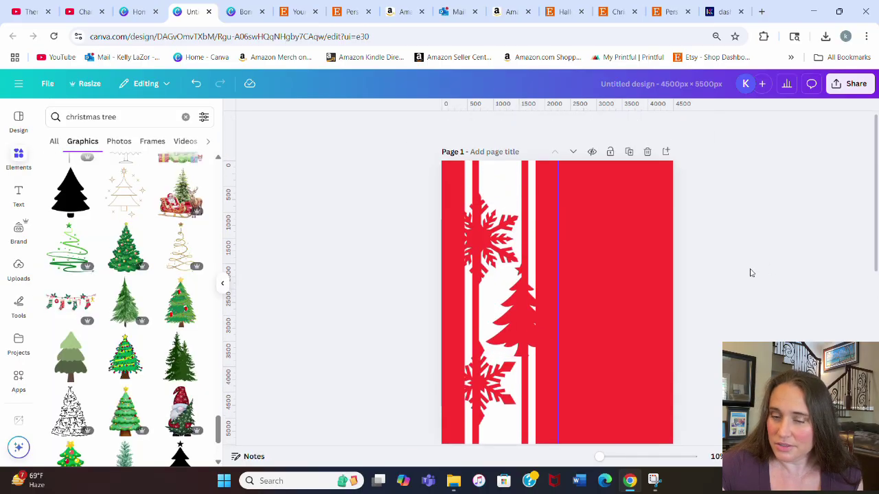
left_click(531, 181)
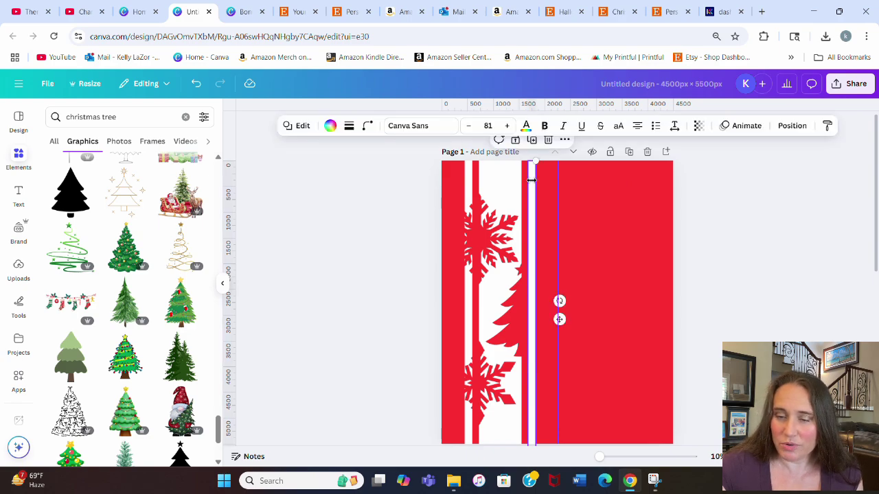
left_click_drag(530, 180, 479, 172)
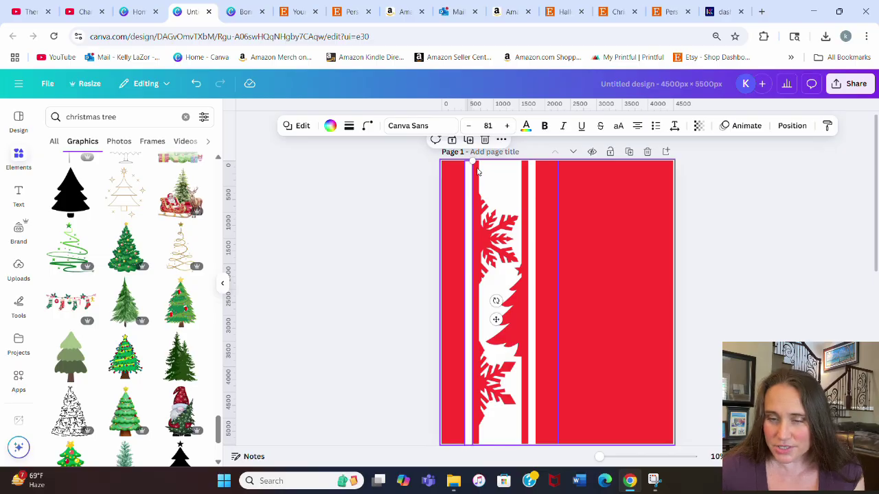
left_click(769, 246)
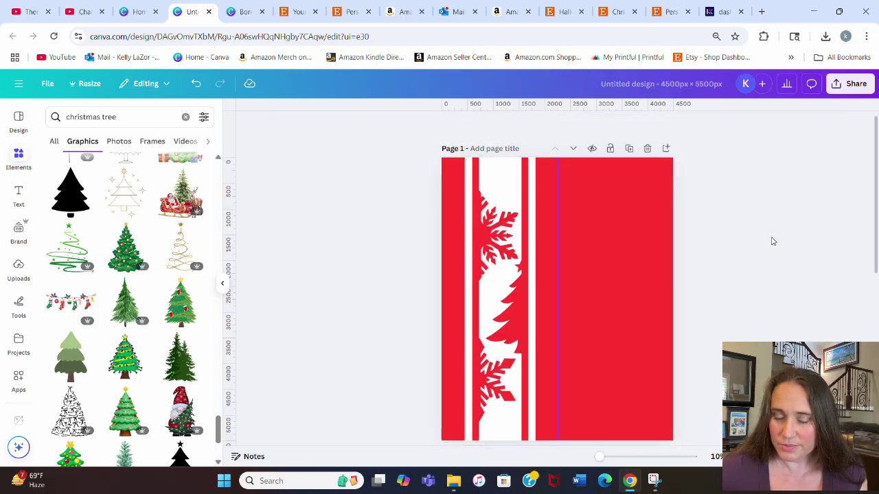
scroll(772, 241, "down", 2)
scroll(774, 255, "up", 2)
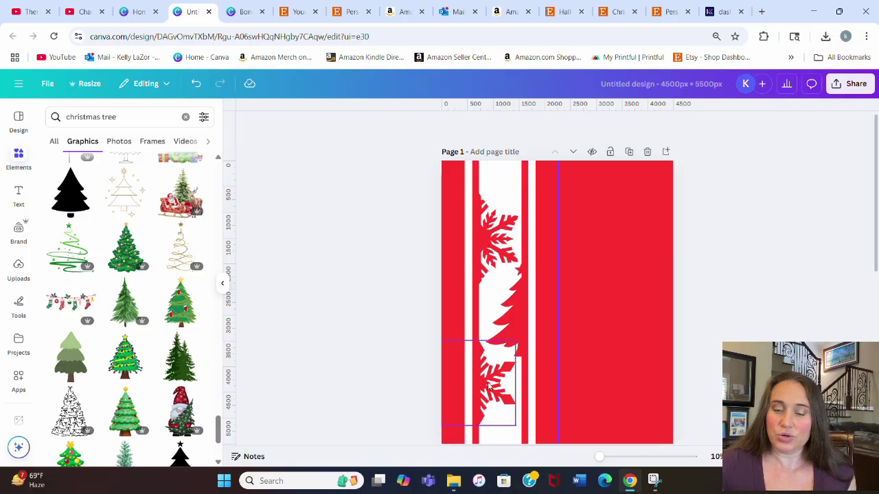
scroll(772, 267, "down", 2)
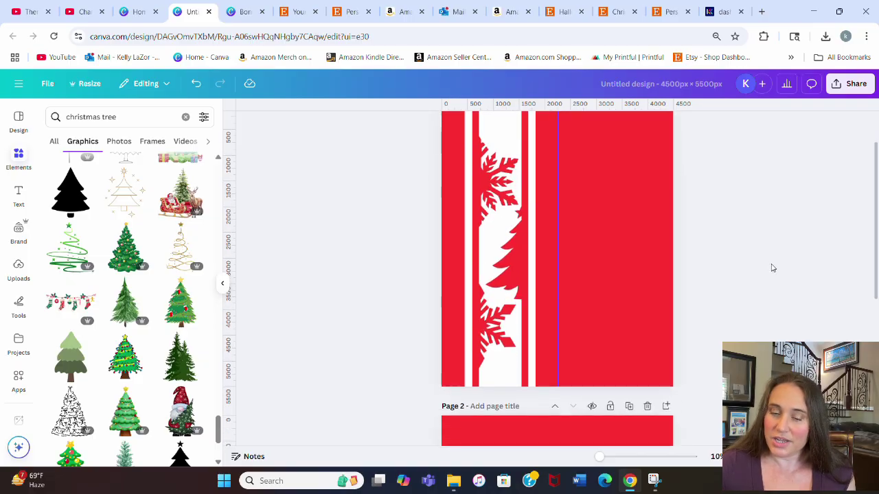
scroll(771, 268, "up", 2)
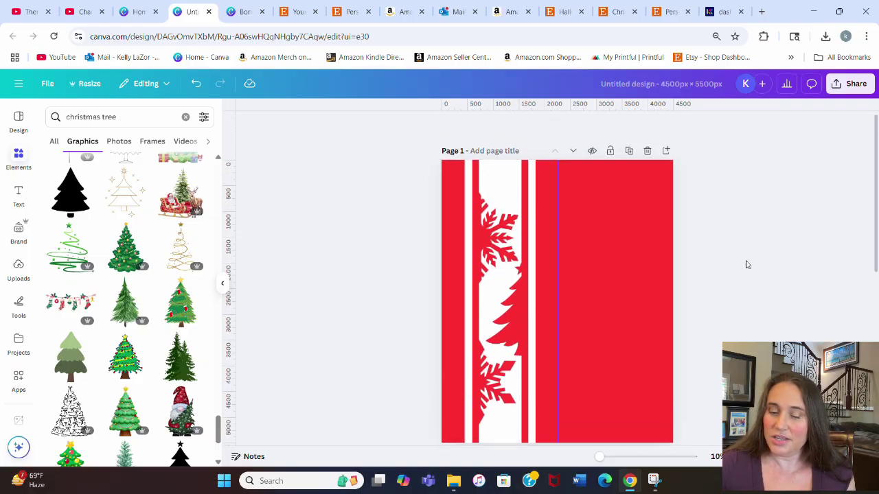
scroll(747, 267, "down", 2)
scroll(749, 275, "up", 2)
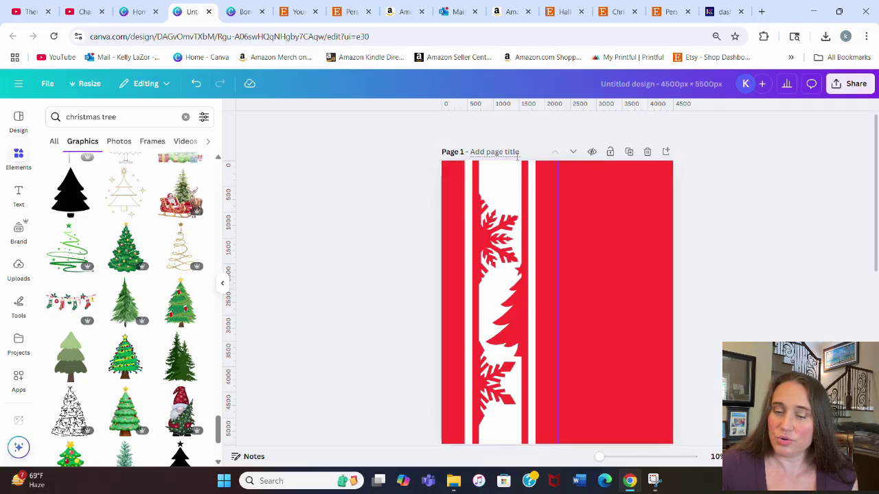
scroll(502, 170, "down", 3)
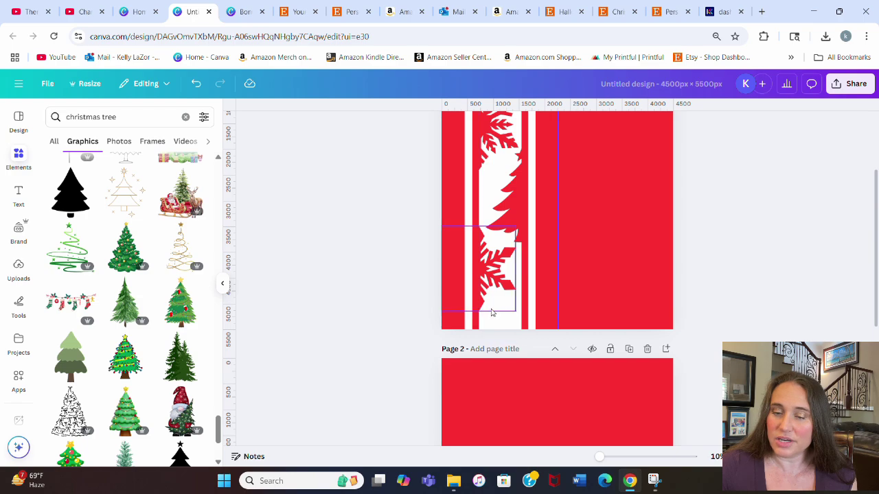
scroll(741, 257, "up", 3)
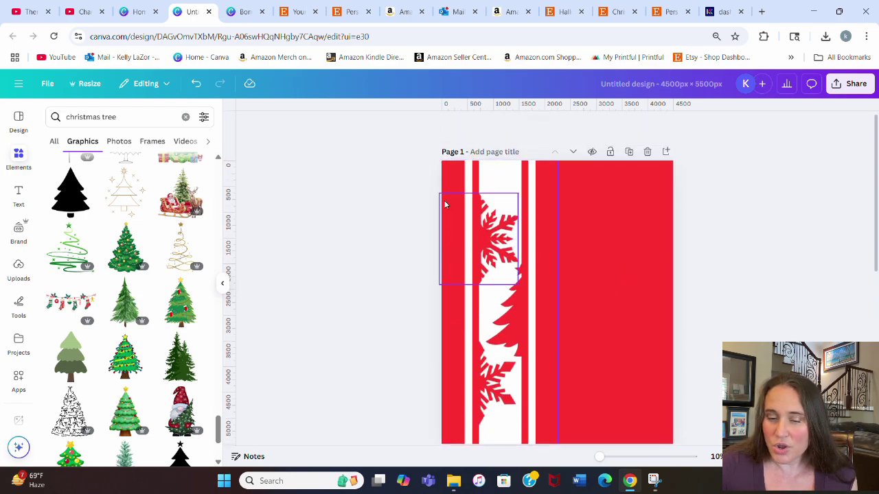
Marquee-select the stripes, snowflakes and tree, then shift the whole band slightly right
left_click_drag(494, 187, 534, 449)
left_click_drag(510, 364, 516, 367)
left_click(420, 301)
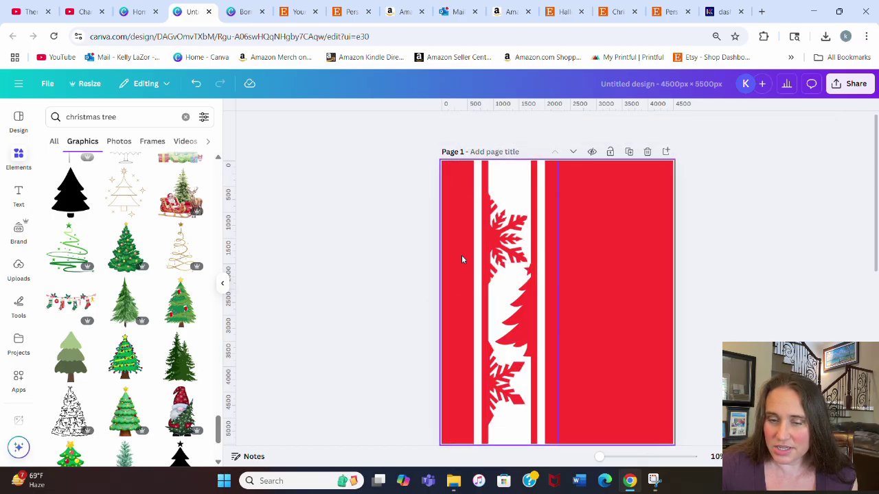
scroll(720, 216, "down", 3)
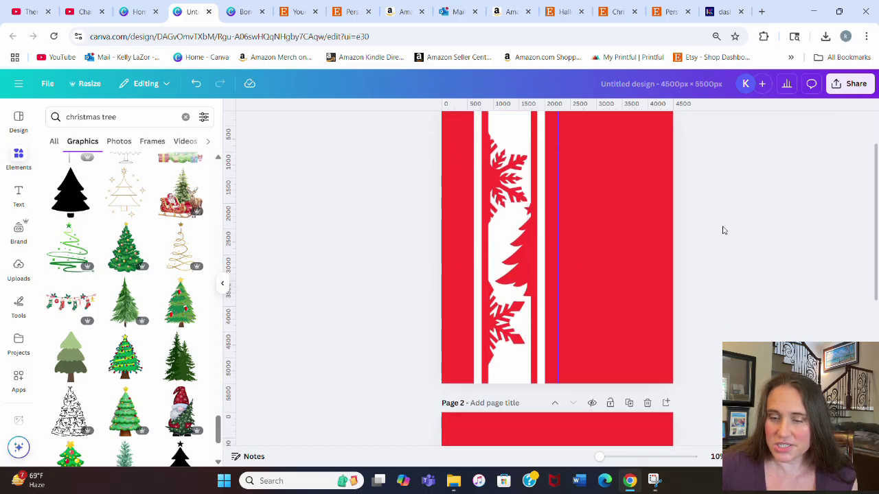
scroll(721, 231, "up", 3)
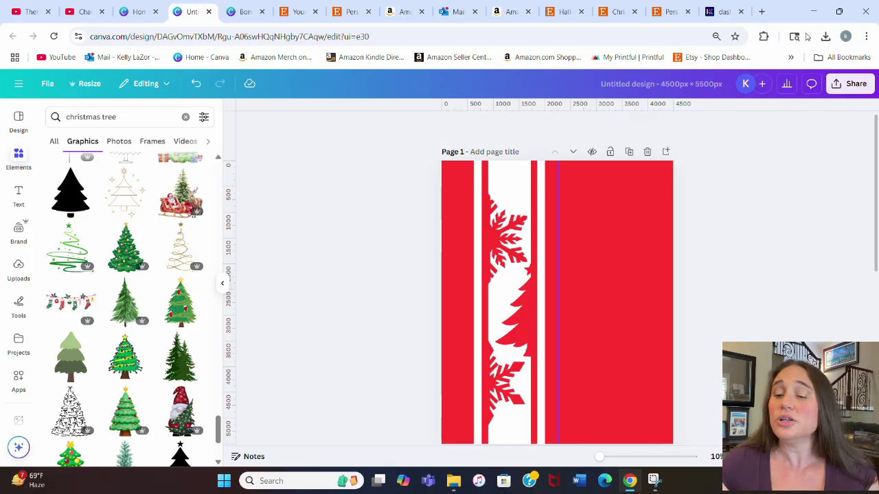
Search the PrintKK products dashboard for 'Hawaiian s'
left_click(722, 10)
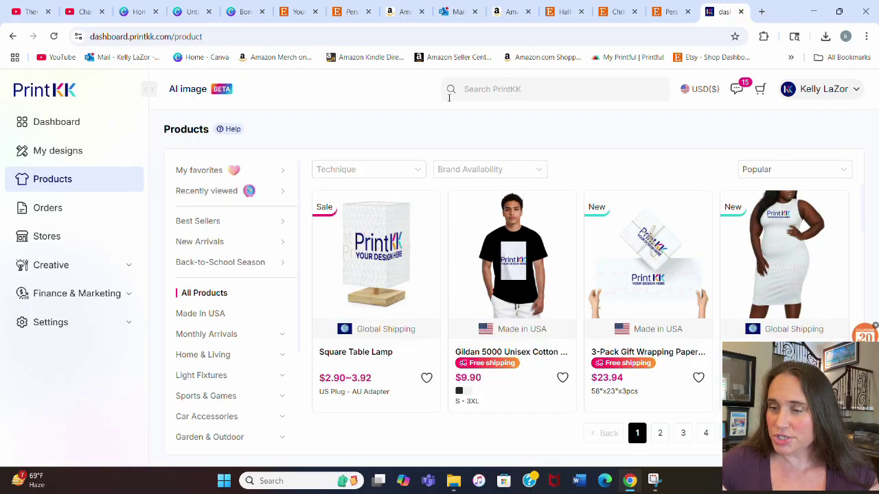
left_click(483, 89)
type("H")
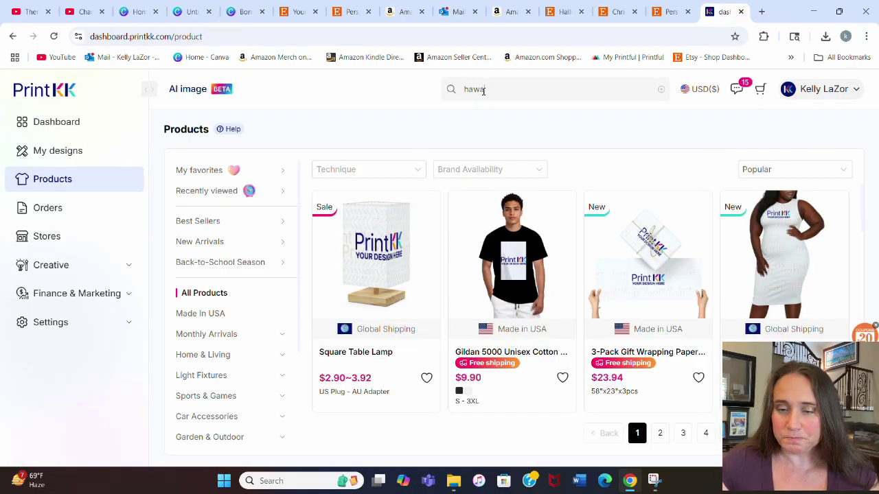
type("awaiian shirt")
key("Return")
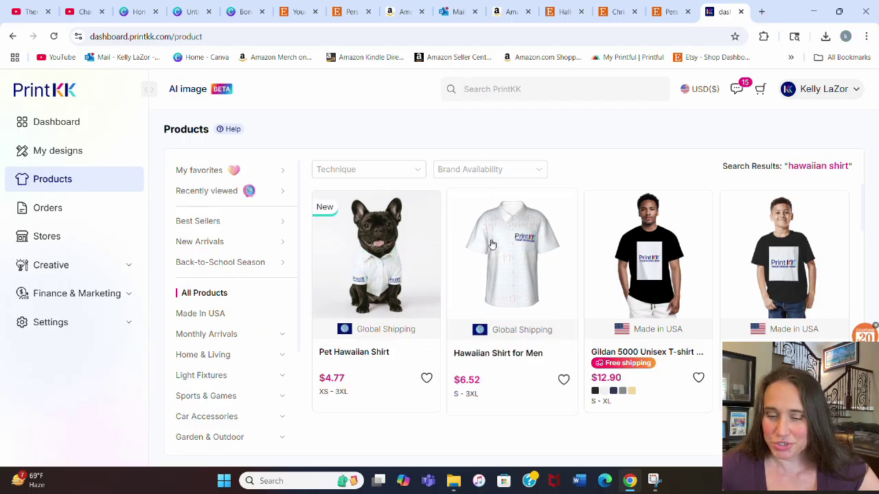
Open the Hawaiian Shirt for Men product and start designing it
left_click(514, 226)
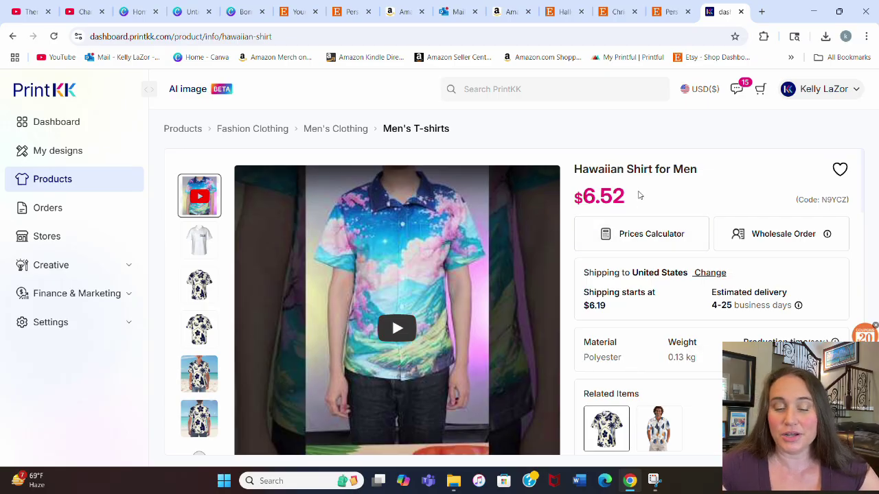
scroll(652, 199, "down", 1)
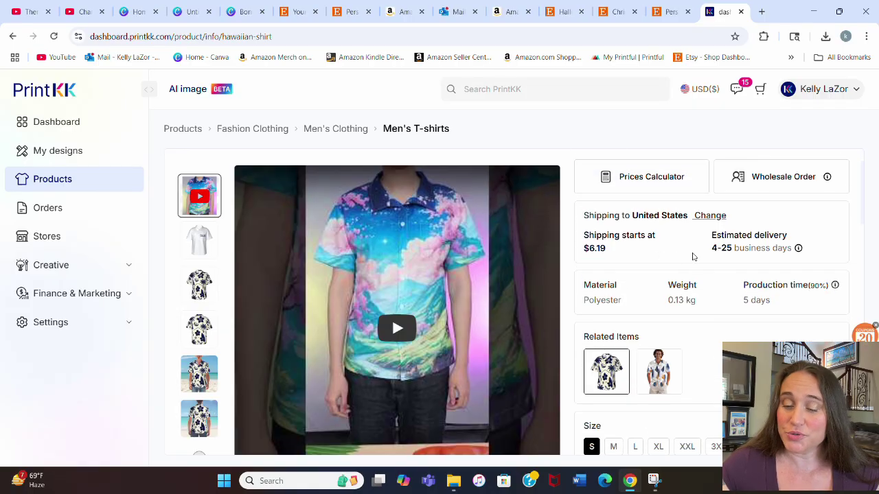
scroll(728, 268, "down", 1)
scroll(761, 278, "down", 1)
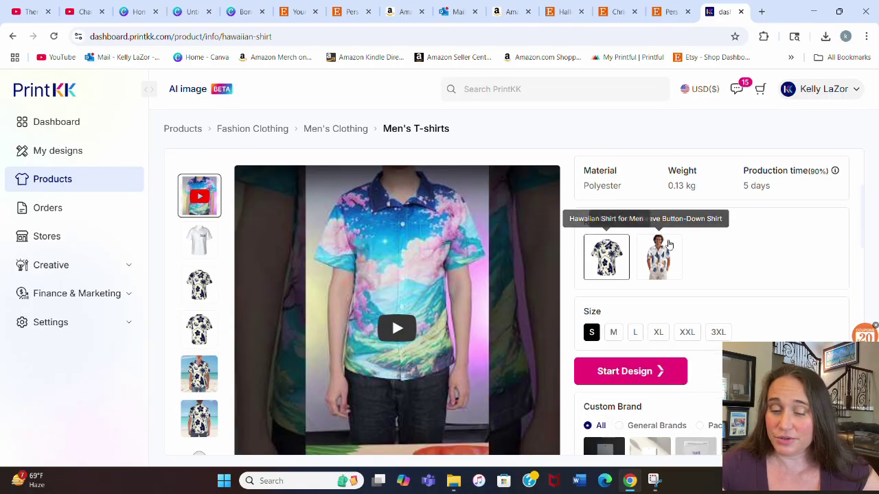
left_click(640, 370)
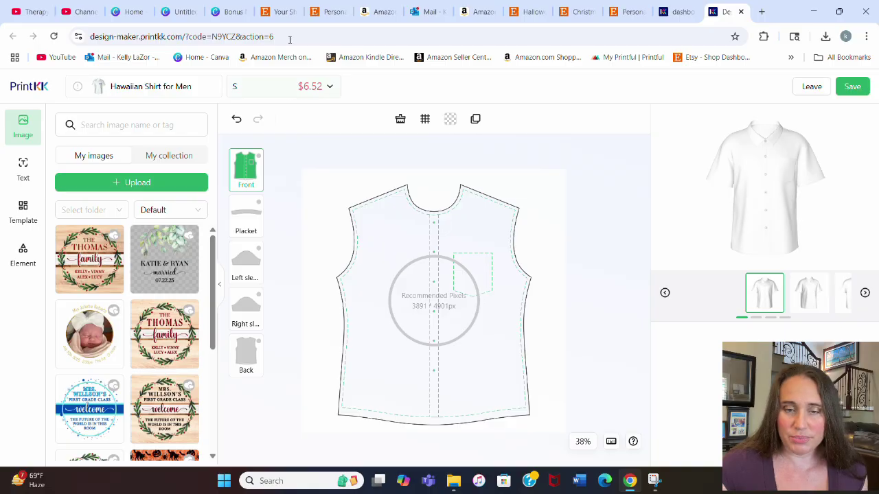
Back in the Canva Christmas design, drag a horizontal guide across the middle of Page 1
left_click(180, 12)
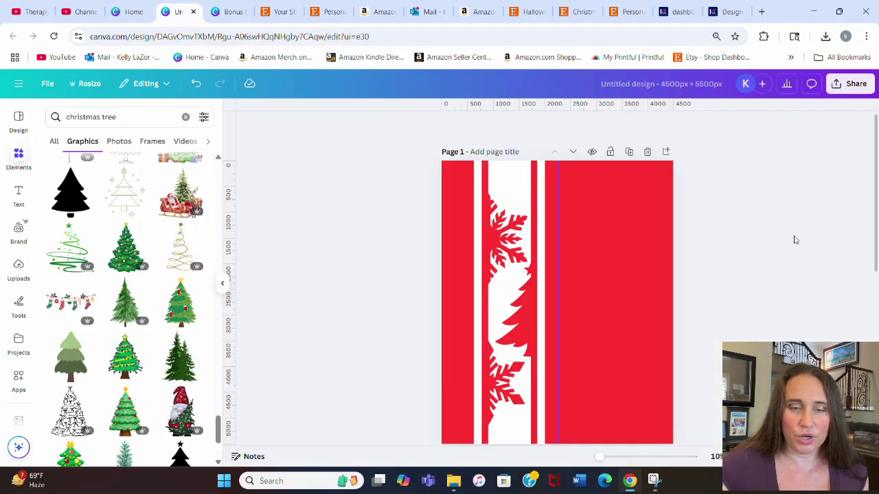
scroll(810, 234, "down", 1)
scroll(810, 186, "up", 1)
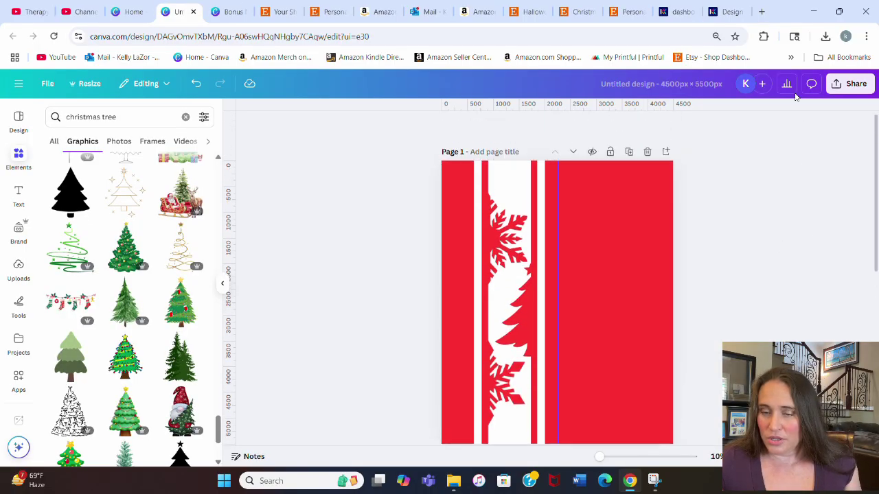
left_click_drag(766, 109, 821, 309)
scroll(844, 240, "down", 1)
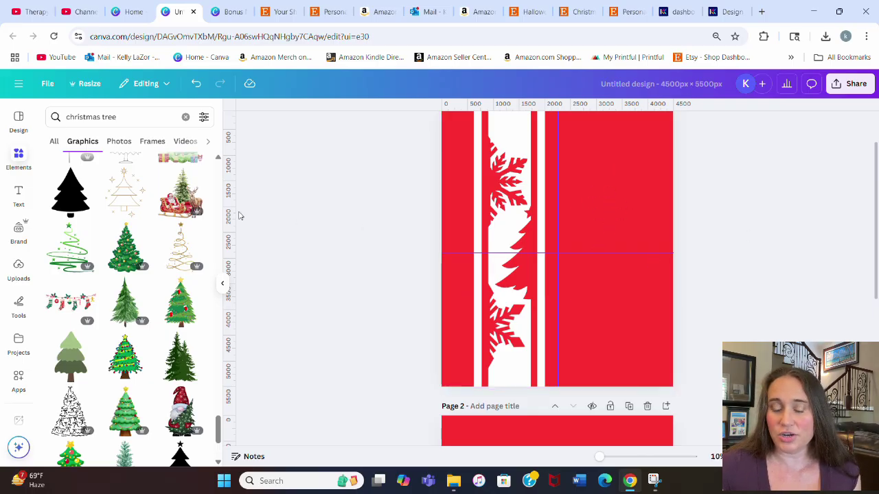
Search graphics for 'holly' and add the green holly sprig to the page
left_click(103, 117)
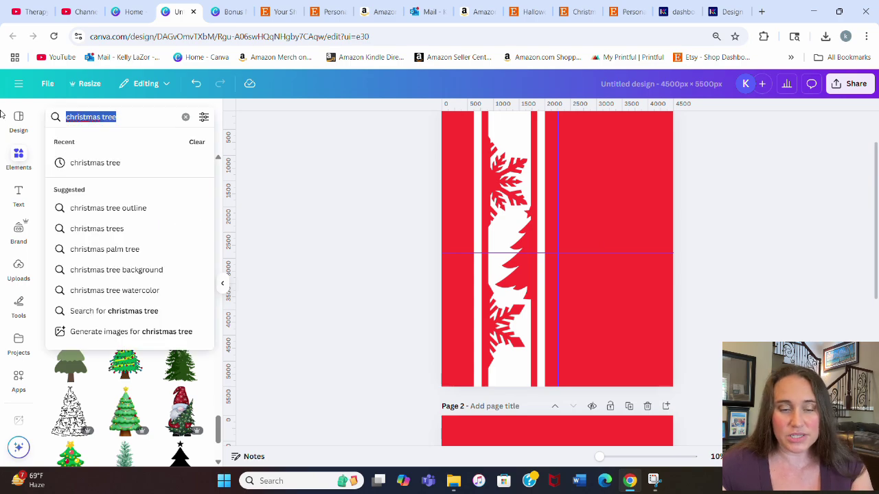
type("holy")
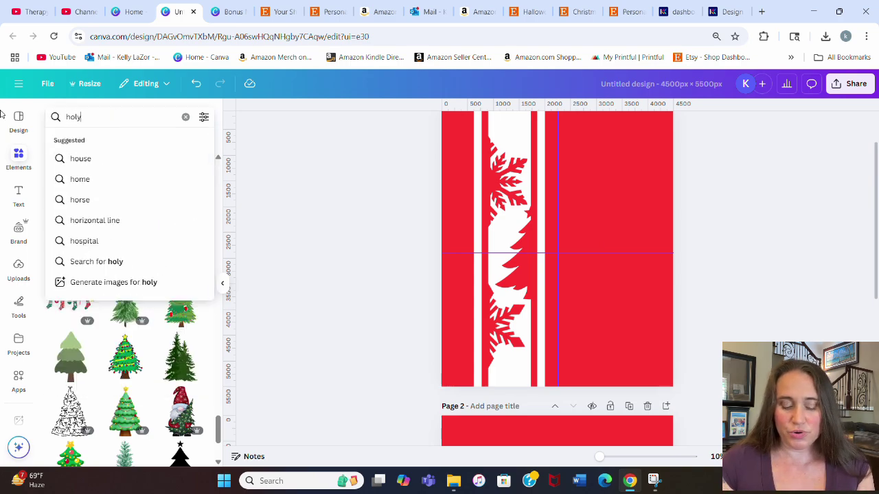
key("Return")
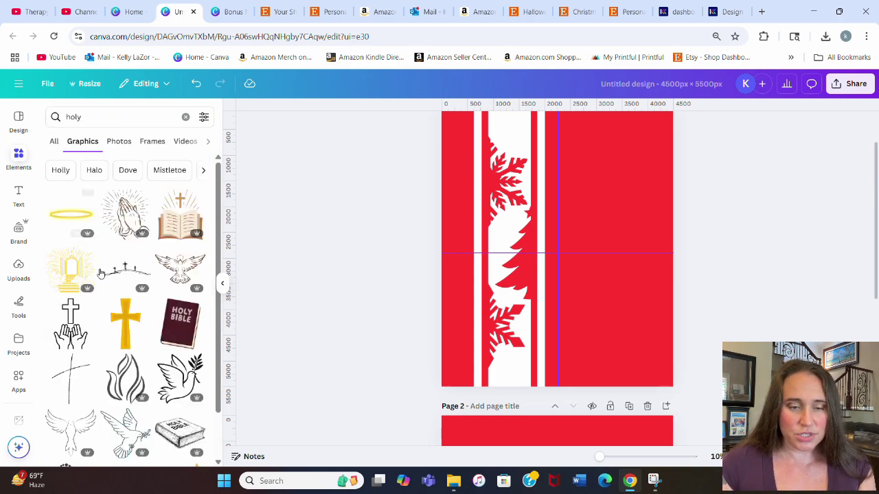
left_click(77, 113)
type("l")
key("Return")
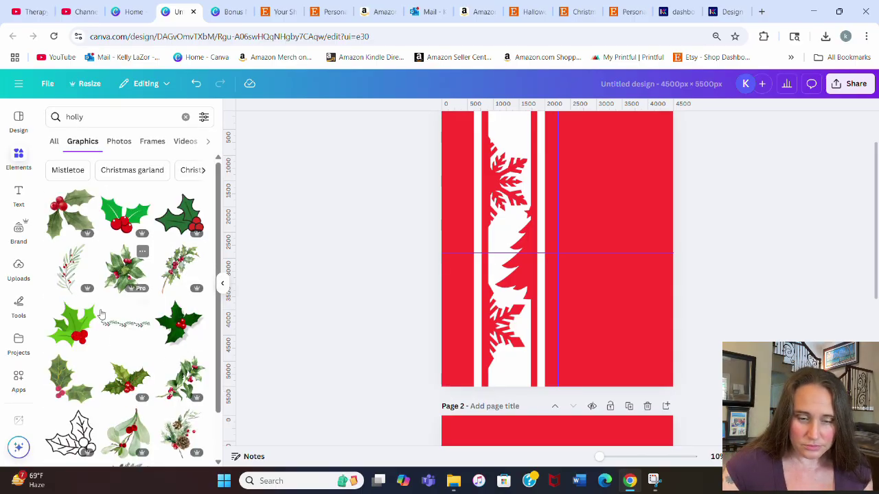
left_click(121, 225)
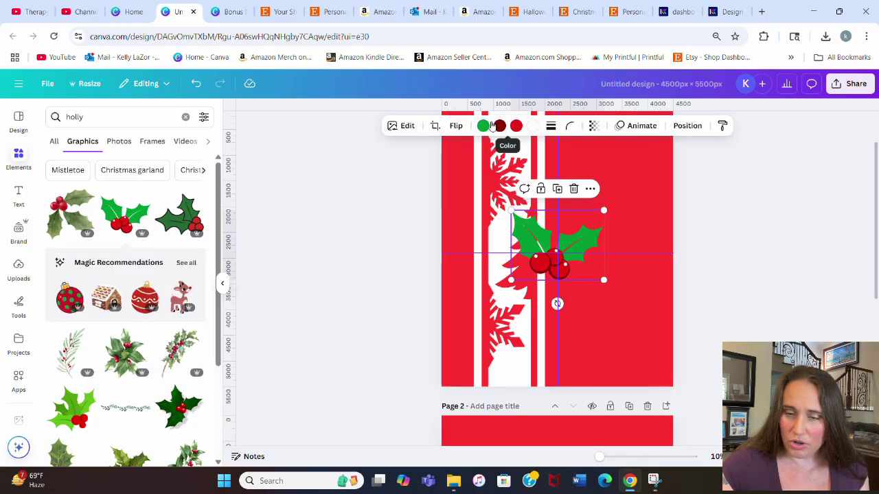
Recolour the holly leaves, berry shading and berries all white
left_click(485, 126)
left_click(188, 192)
left_click(499, 126)
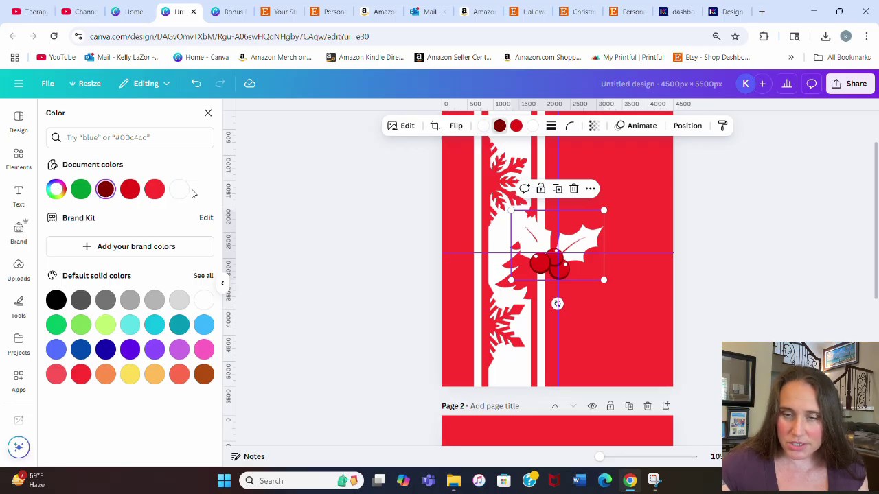
left_click(179, 190)
left_click(515, 126)
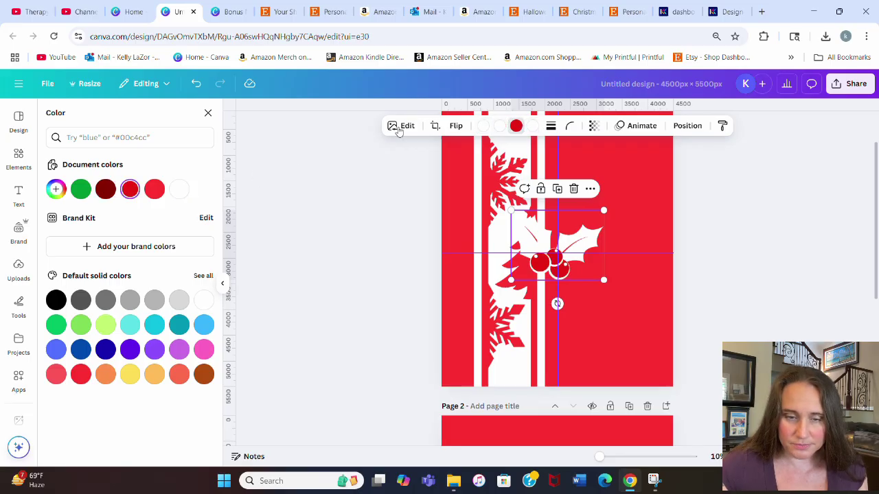
left_click(179, 189)
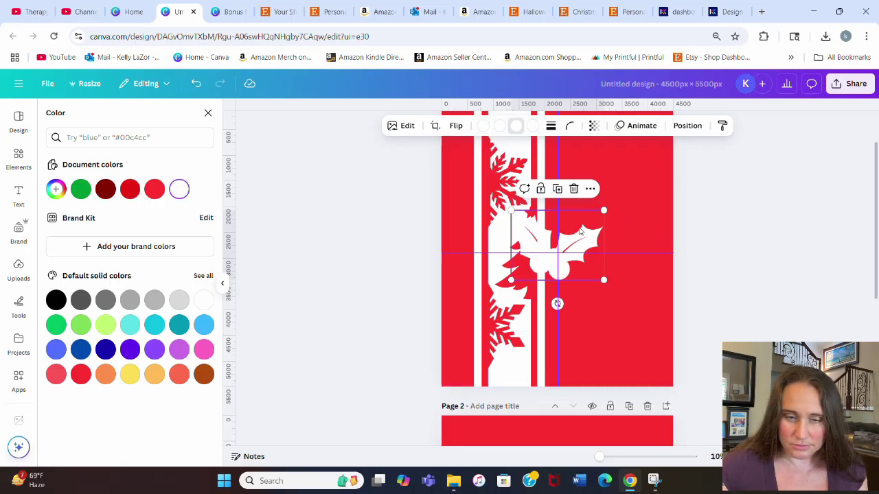
Move the holly onto the upper right red panel, tilt it about 16 degrees and shrink it
left_click_drag(582, 232, 612, 217)
left_click_drag(610, 263, 595, 270)
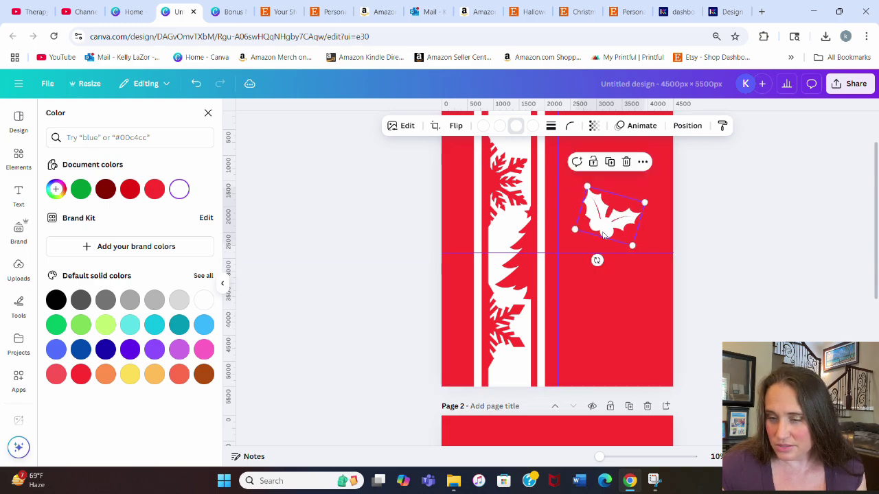
left_click_drag(574, 229, 581, 227)
left_click(783, 204)
scroll(157, 193, "down", 1)
scroll(156, 193, "down", 5)
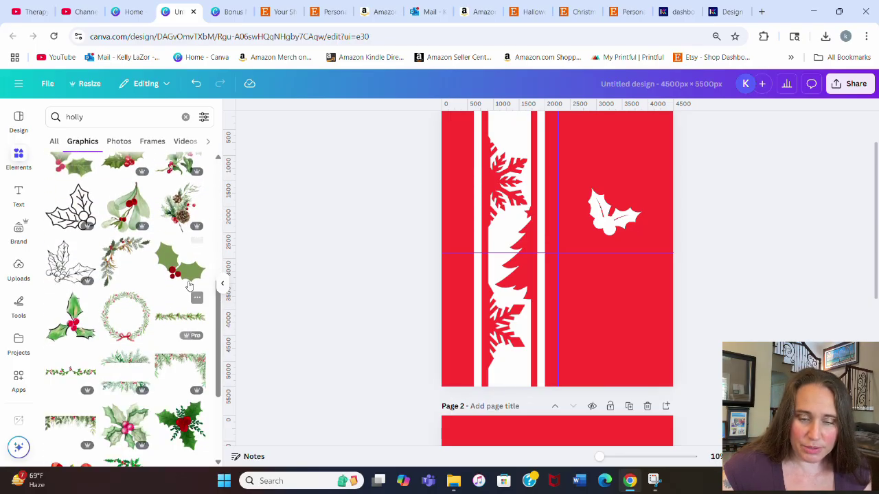
Add a second holly, whiten its berries and leaves, and place it smaller at top right
left_click(184, 276)
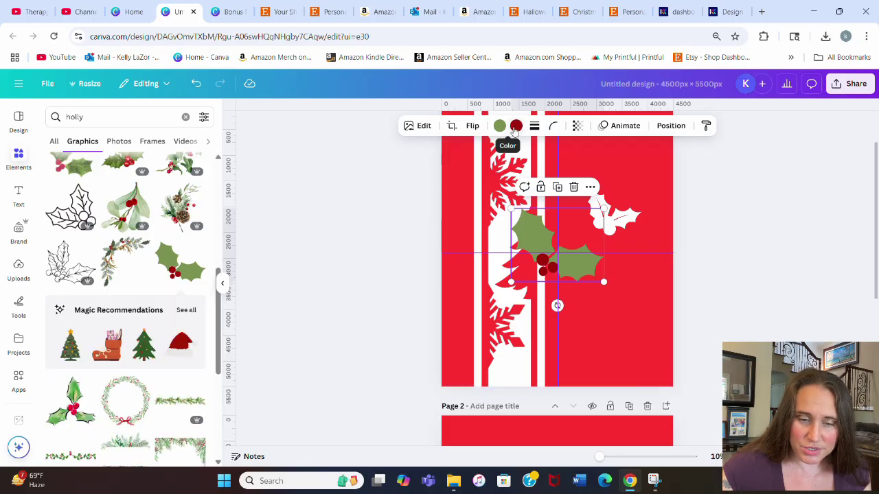
left_click(516, 126)
left_click(154, 189)
left_click(499, 126)
left_click(155, 189)
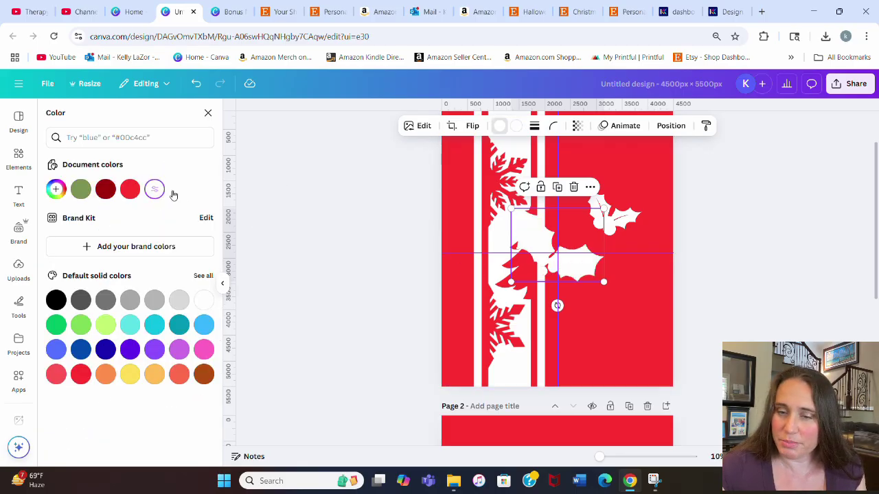
left_click_drag(583, 242, 653, 171)
left_click_drag(661, 211, 640, 188)
left_click(711, 210)
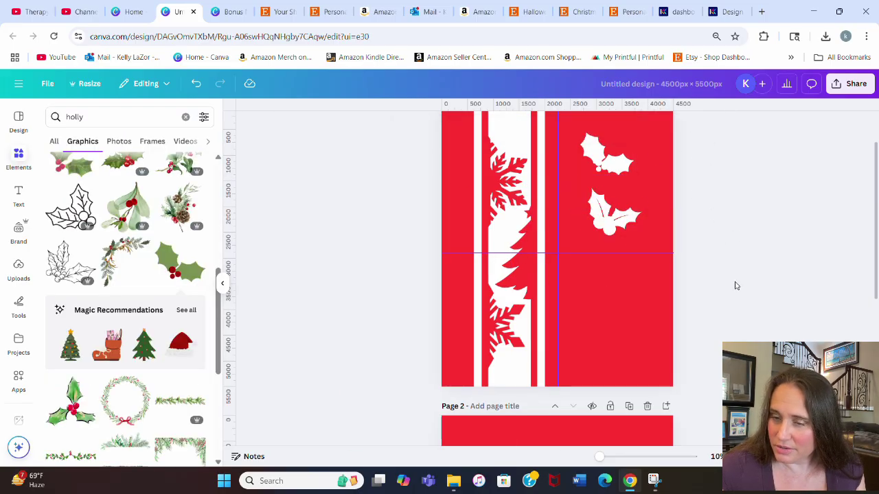
Undo the extra holly and shrink the remaining white holly
key("ctrl+z")
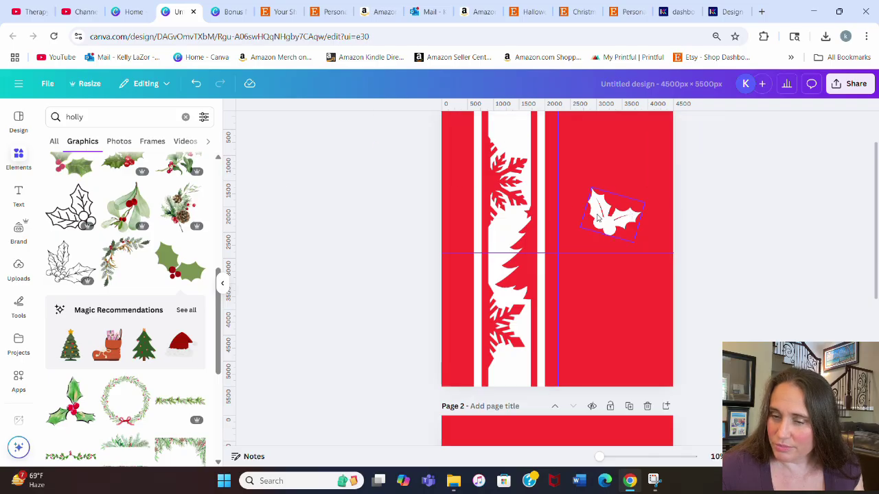
scroll(755, 248, "up", 2)
left_click(618, 279)
left_click_drag(643, 260, 628, 265)
left_click(762, 231)
scroll(762, 231, "down", 1)
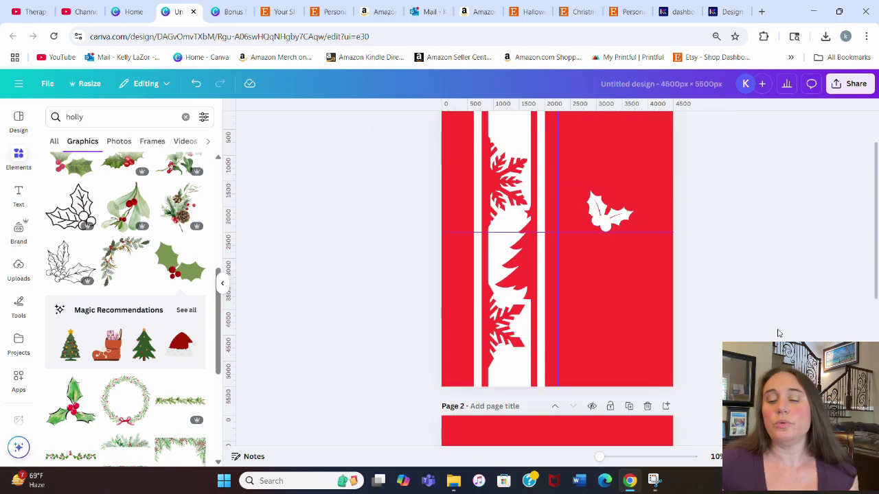
Through Share > Download, choose Current page (Page 1) and download it as a PNG
scroll(778, 333, "up", 1)
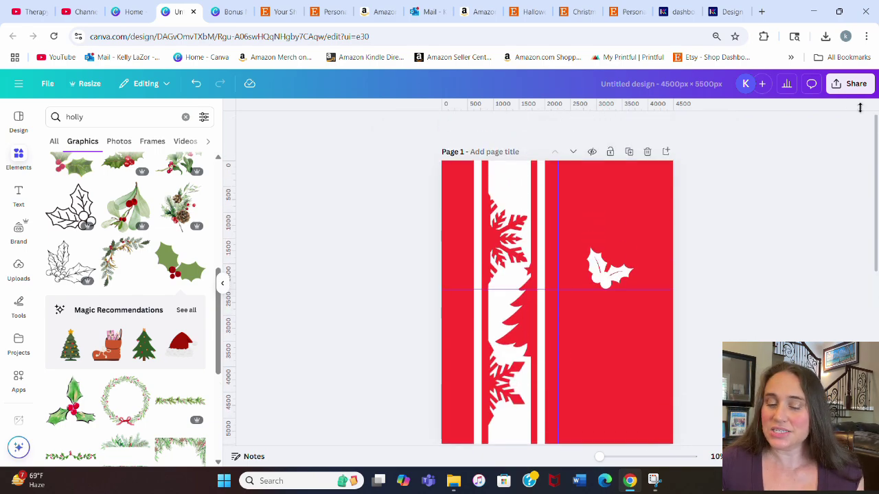
left_click(850, 83)
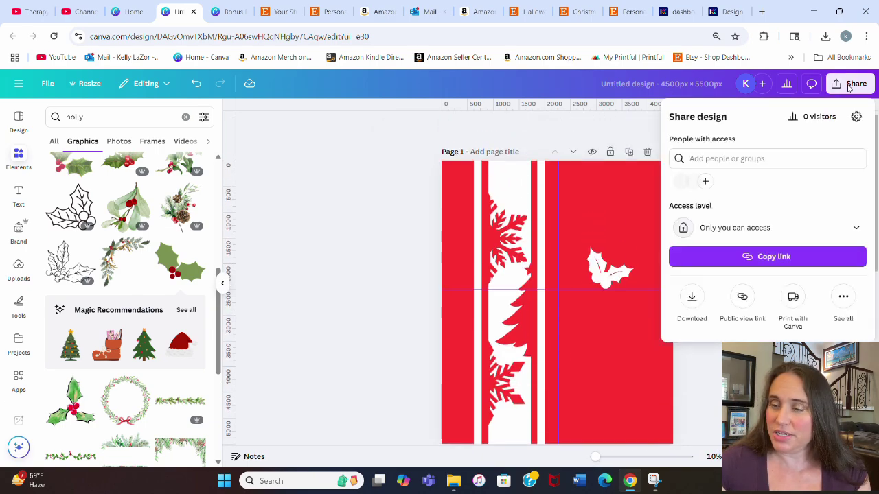
left_click(691, 305)
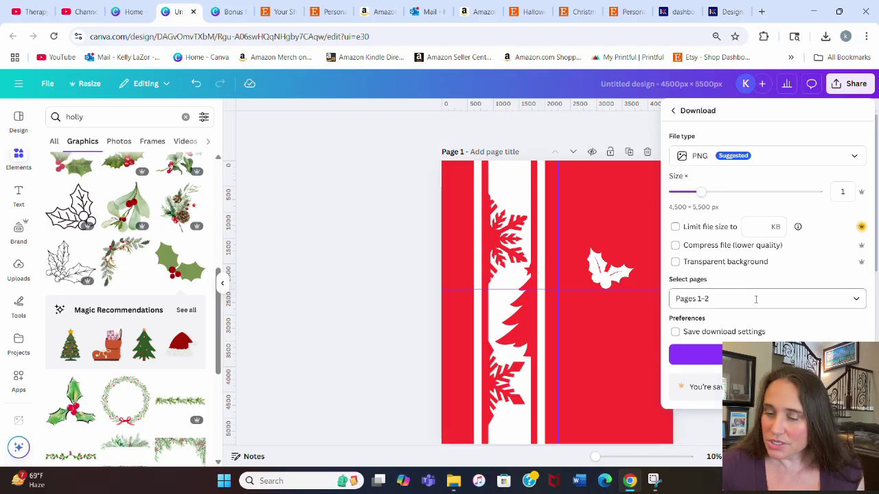
left_click(856, 298)
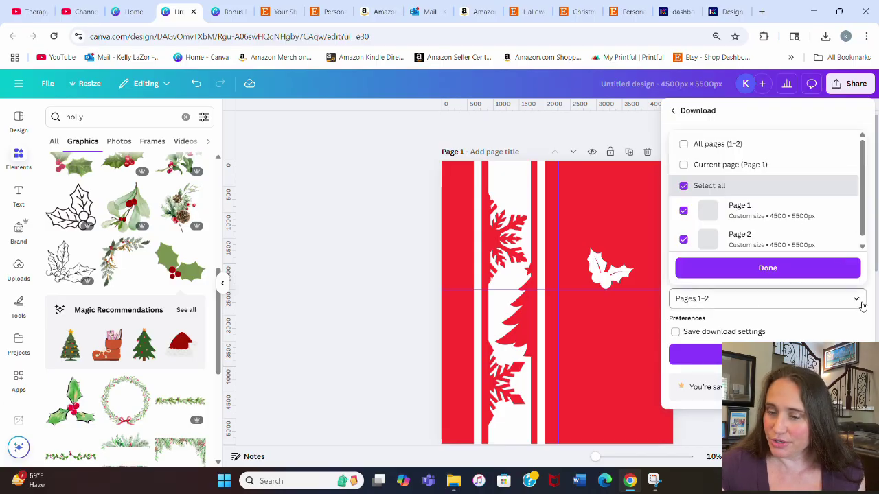
left_click(767, 164)
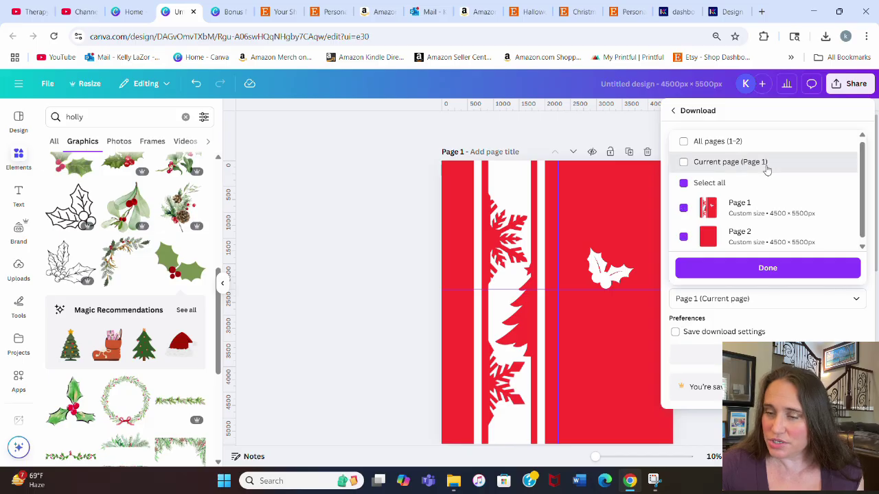
left_click(745, 268)
left_click(700, 354)
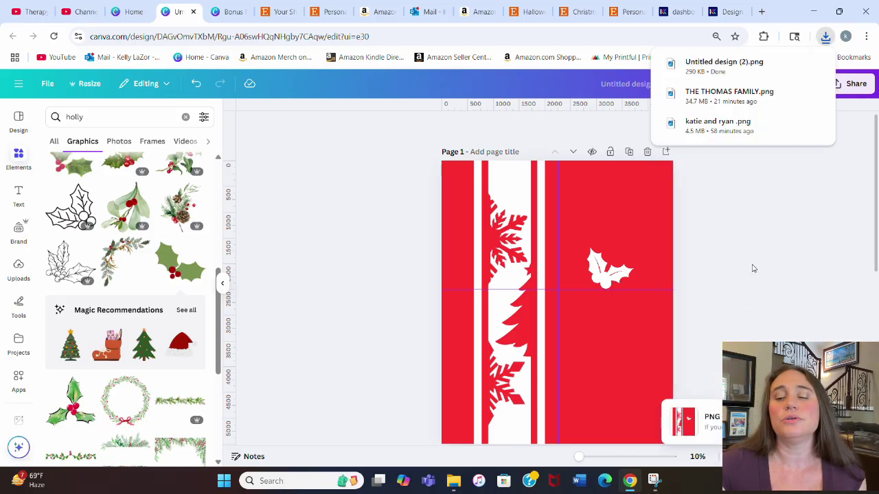
Upload Untitled design (2).png into the PrintKK Hawaiian shirt design maker
left_click(726, 12)
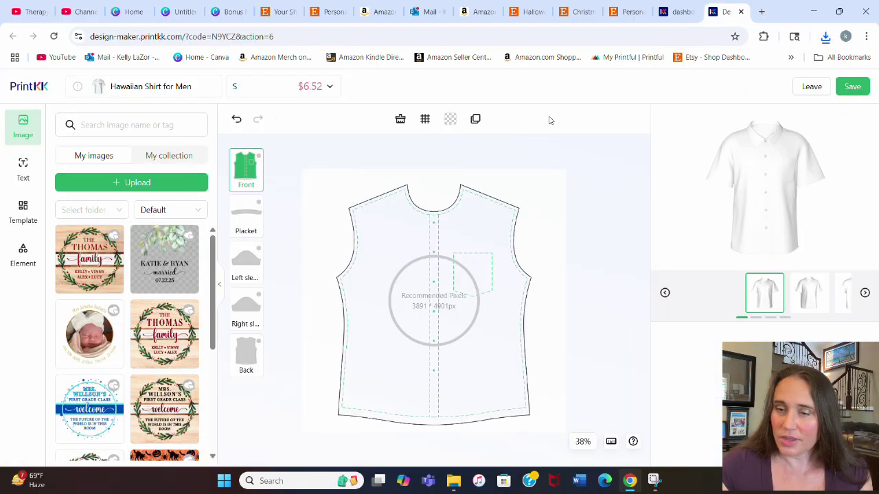
left_click(117, 181)
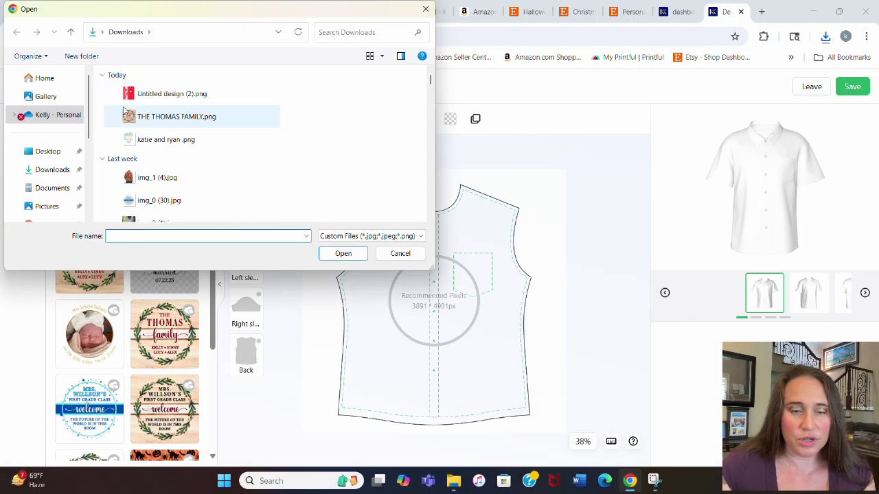
left_click(130, 103)
left_click(341, 255)
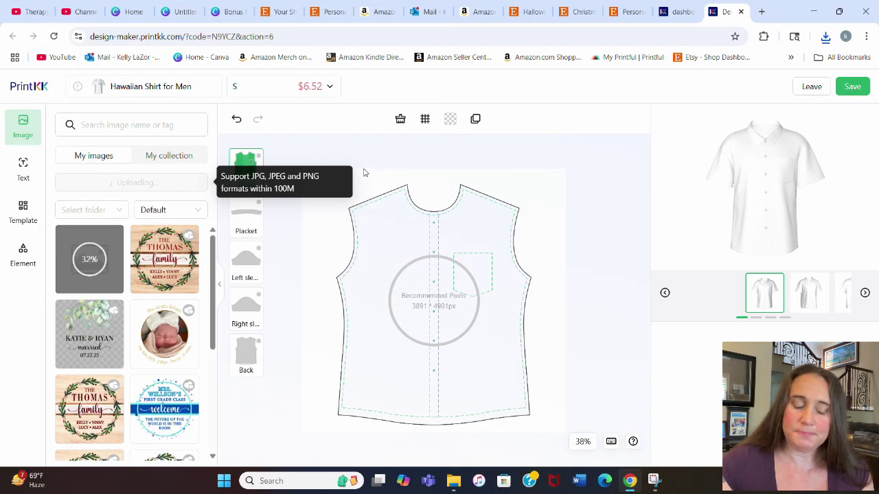
Nudge and slightly enlarge the placed design so it covers the shirt's front panel
left_click_drag(443, 294, 444, 298)
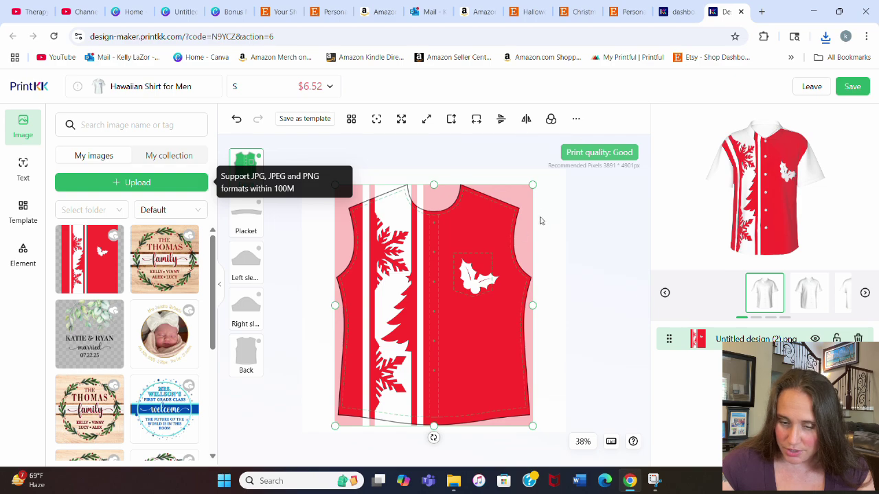
left_click_drag(534, 184, 536, 182)
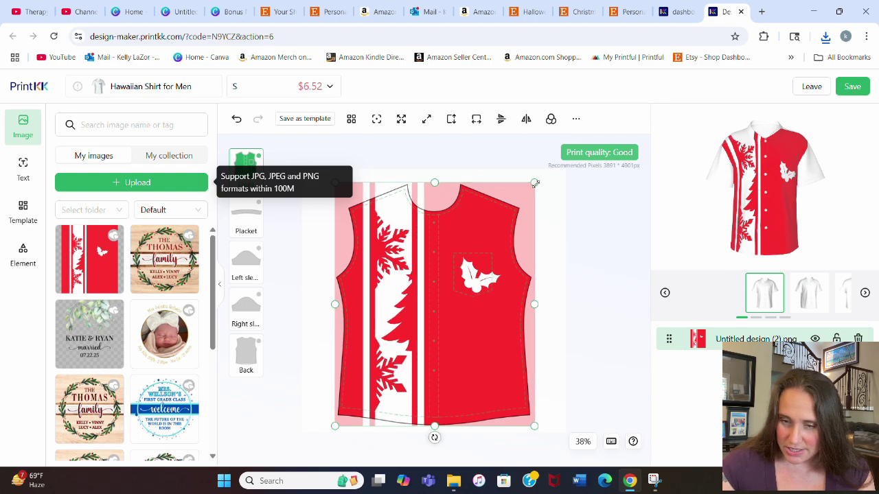
left_click_drag(495, 240, 494, 240)
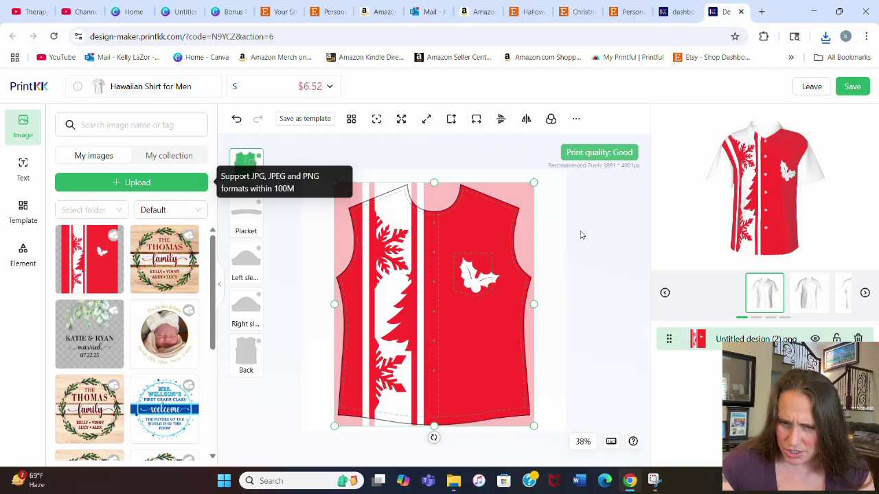
left_click(614, 240)
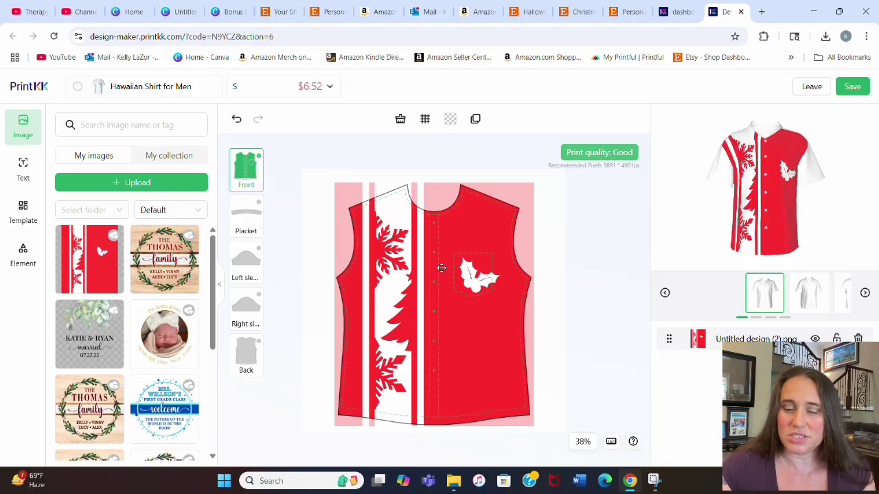
Shrink the white holly slightly and title Page 1 'red christmas shirt front'
left_click(179, 12)
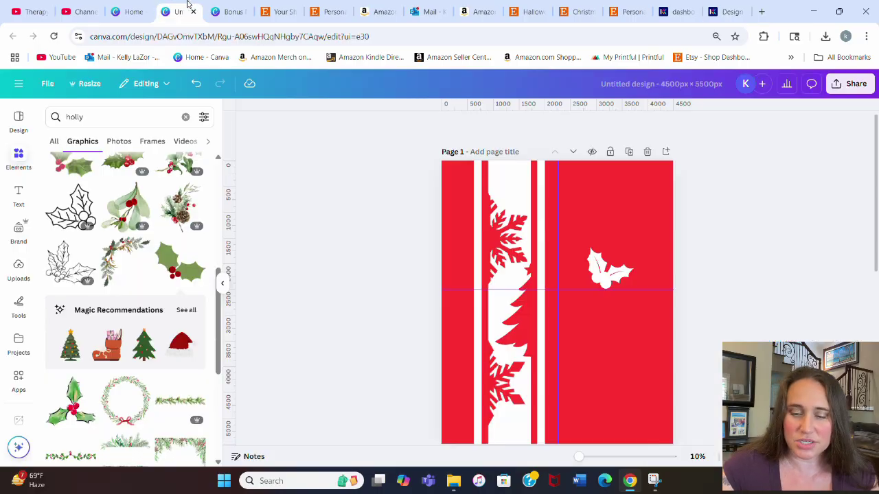
left_click(607, 278)
left_click_drag(607, 278, 629, 254)
left_click(765, 253)
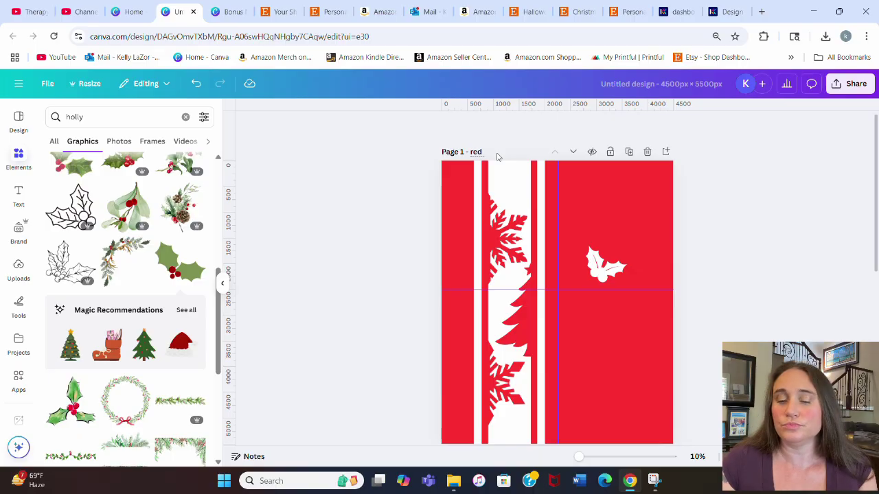
type("christmas shi")
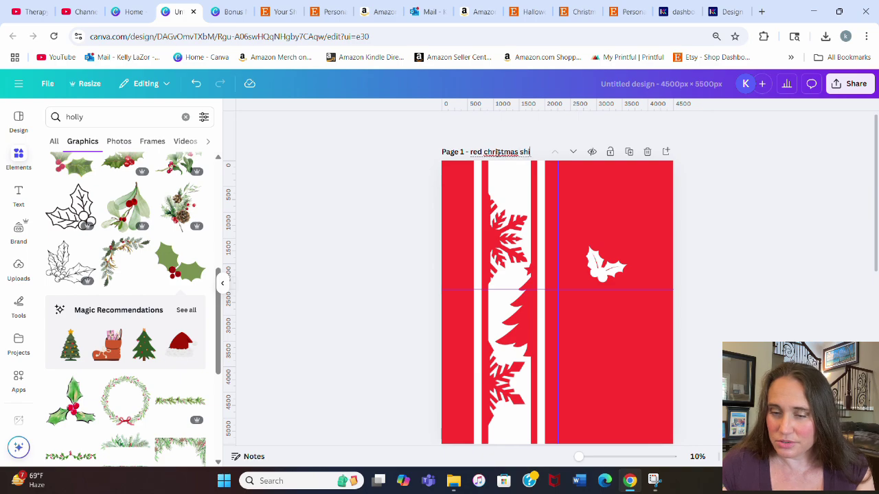
type("rt front")
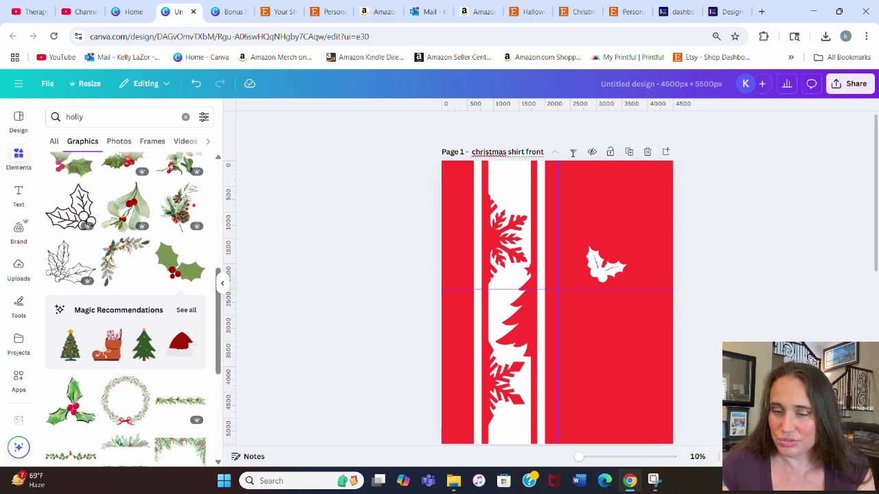
key("Return")
Download only Page 1 as a PNG via Share > Download
left_click(850, 83)
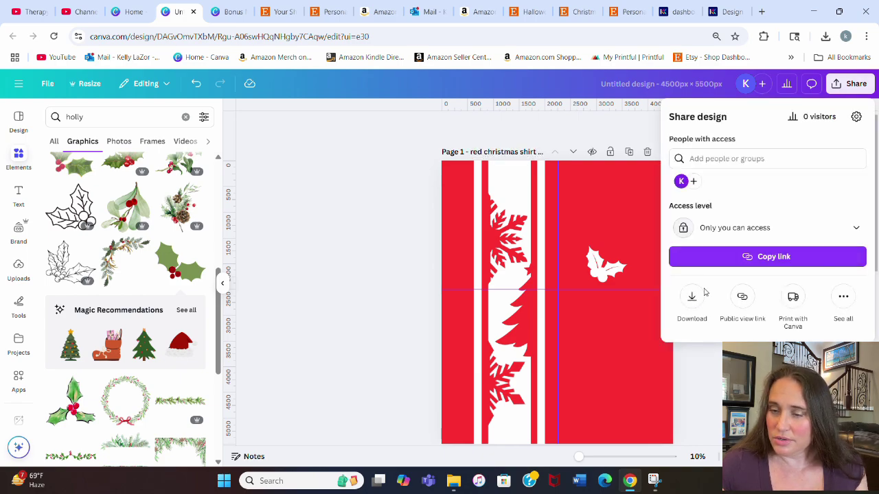
left_click(692, 300)
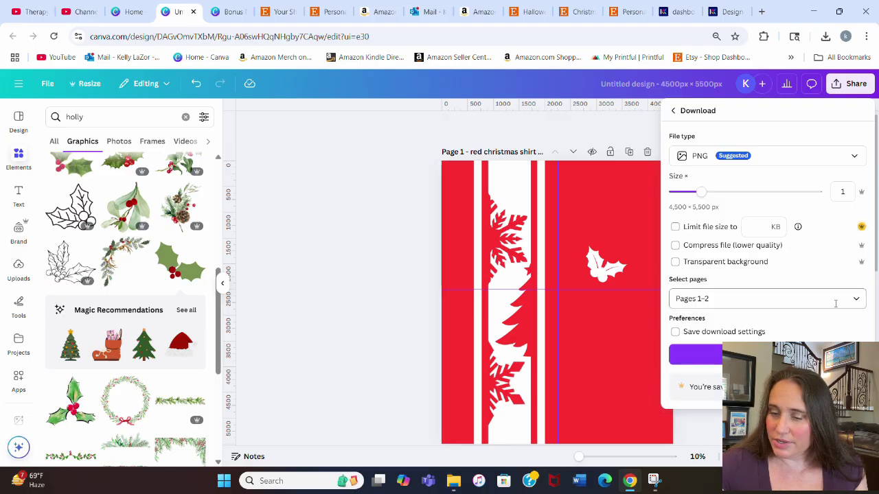
left_click(859, 301)
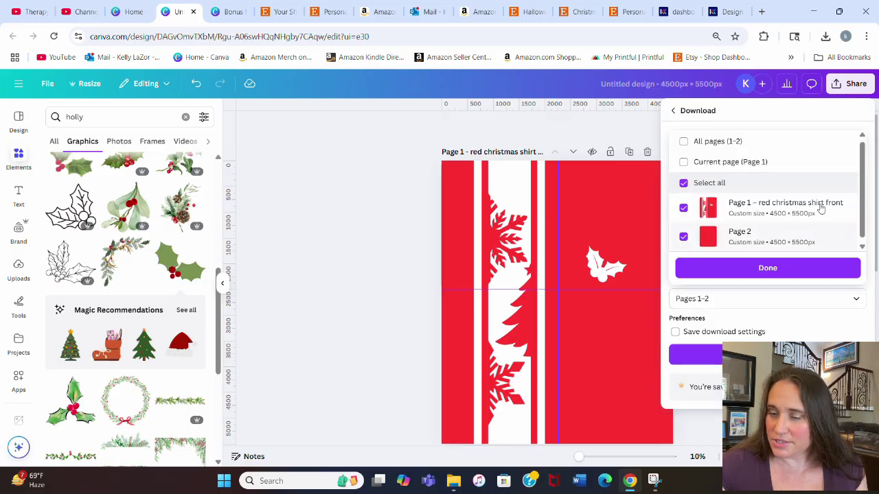
left_click(747, 163)
left_click(755, 208)
left_click(768, 267)
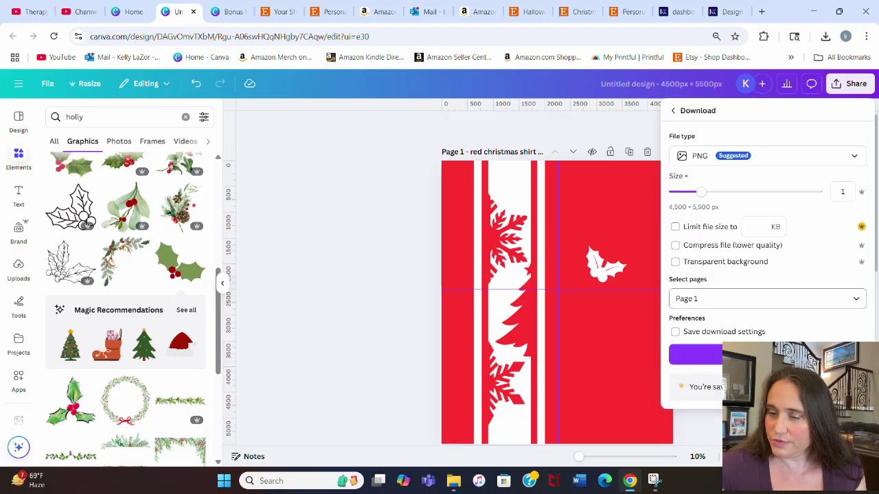
left_click(768, 354)
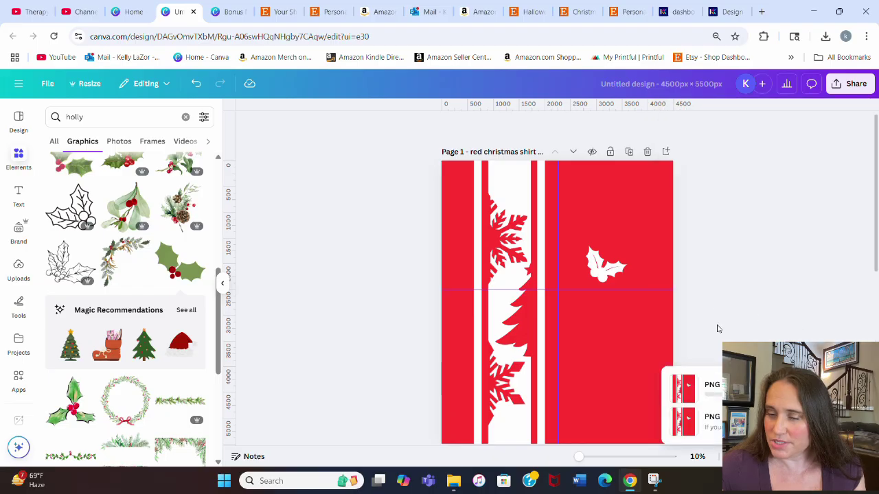
Rename Page 2 to 'solid red'
scroll(396, 249, "down", 5)
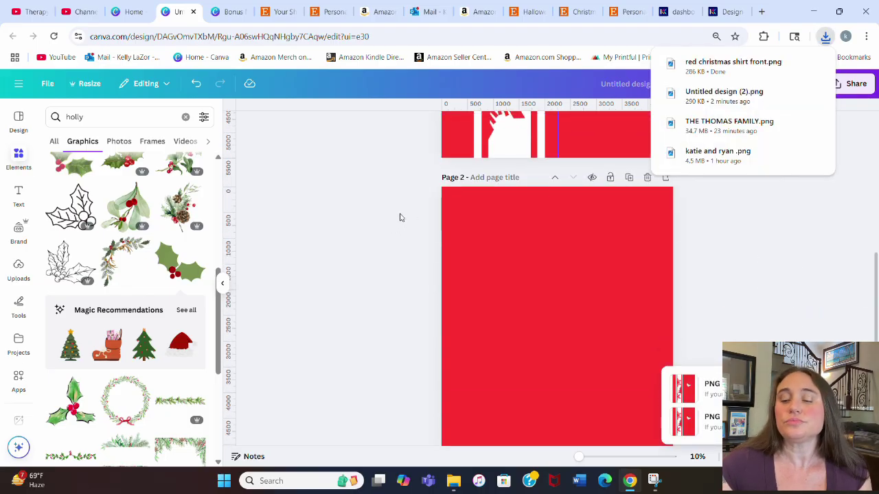
left_click(481, 180)
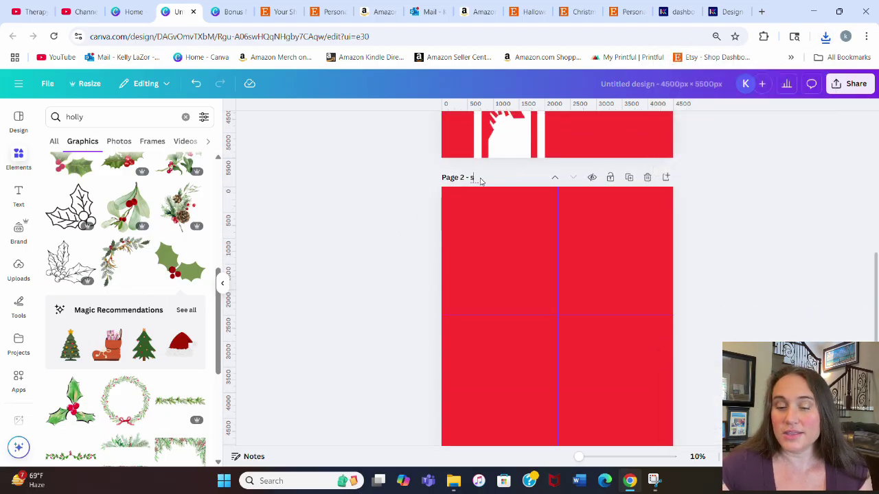
type("solid red")
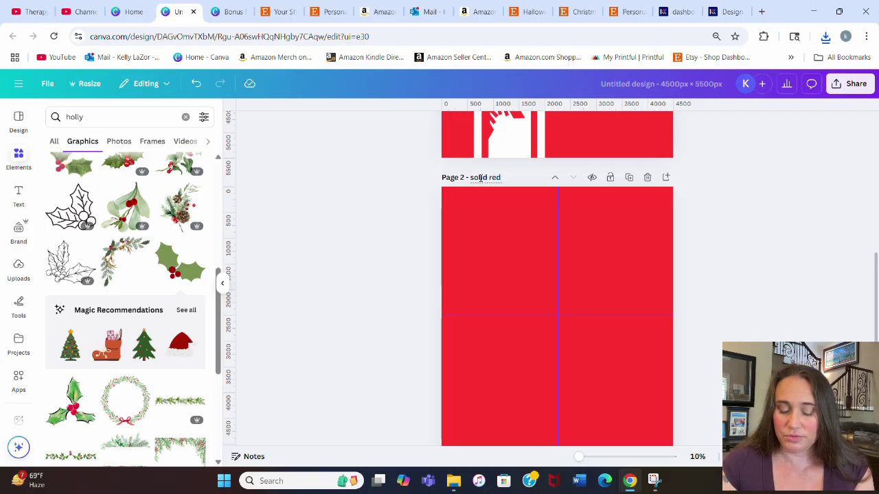
key("Return")
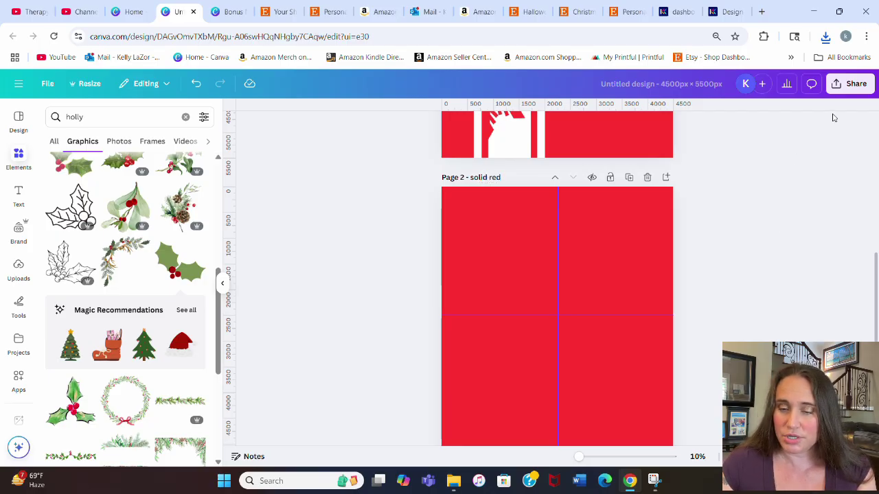
Download only the current page, Page 2, as a PNG
left_click(843, 85)
left_click(690, 300)
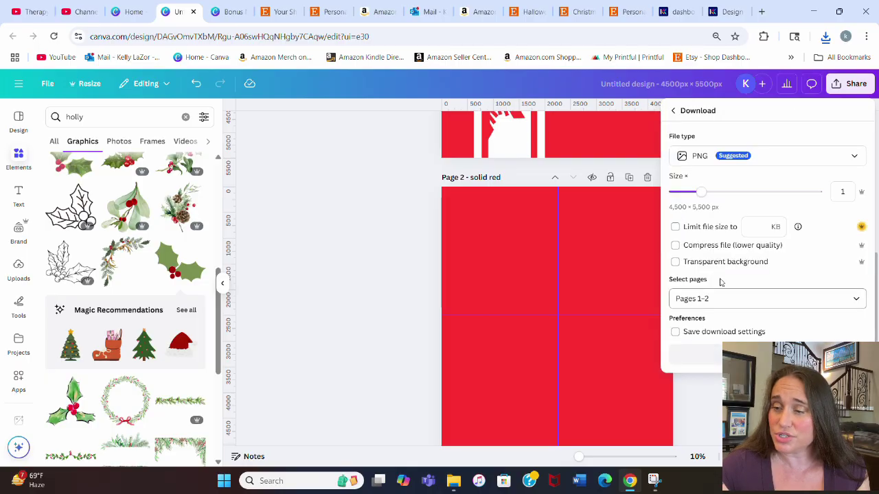
left_click(851, 302)
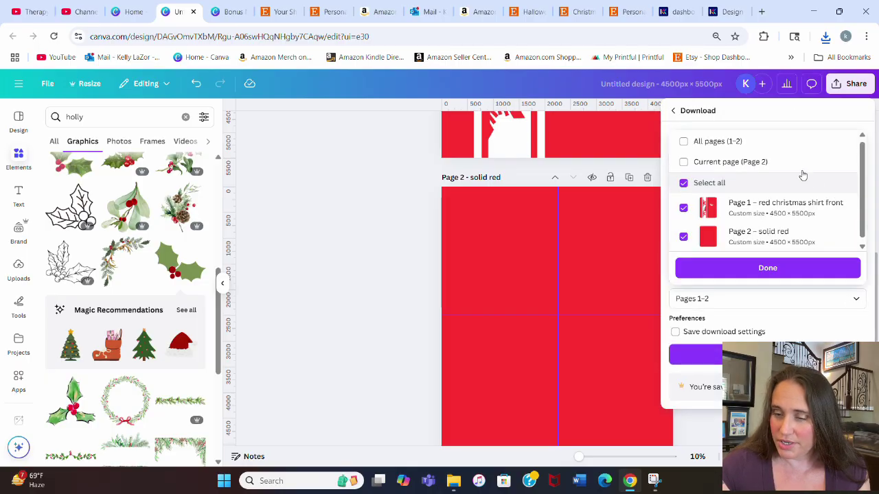
left_click(797, 165)
left_click(757, 269)
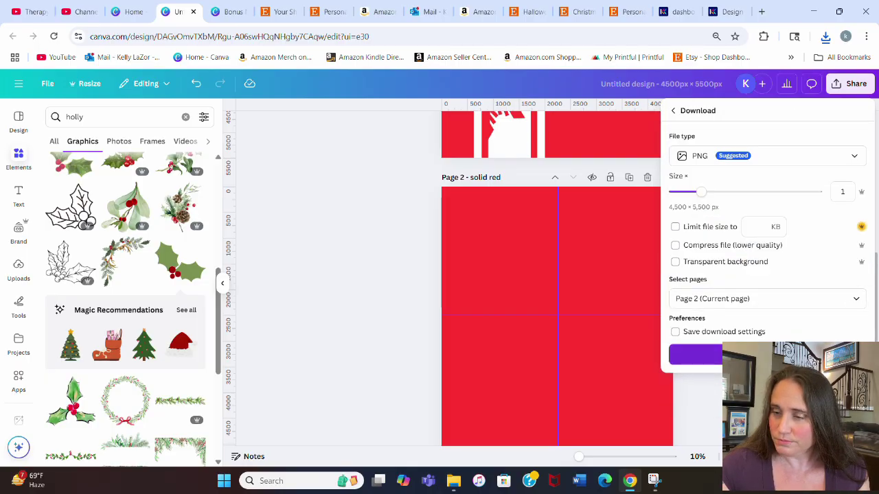
left_click(697, 354)
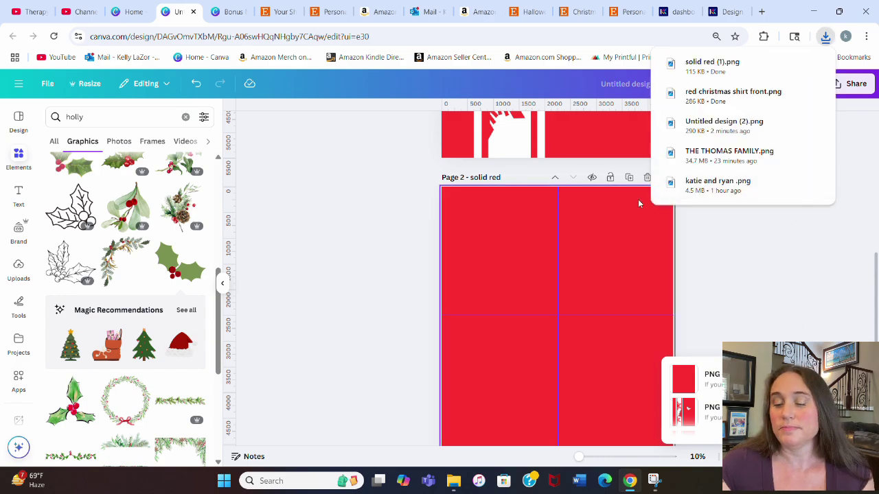
Upload 'red christmas shirt front.png' in PrintKK, apply it to the shirt front, and open the Placket piece
left_click(727, 10)
left_click(146, 184)
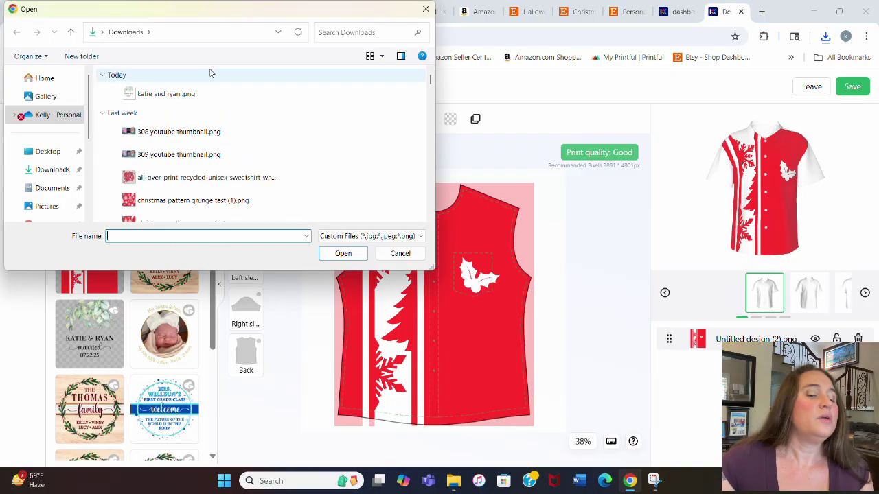
left_click(196, 122)
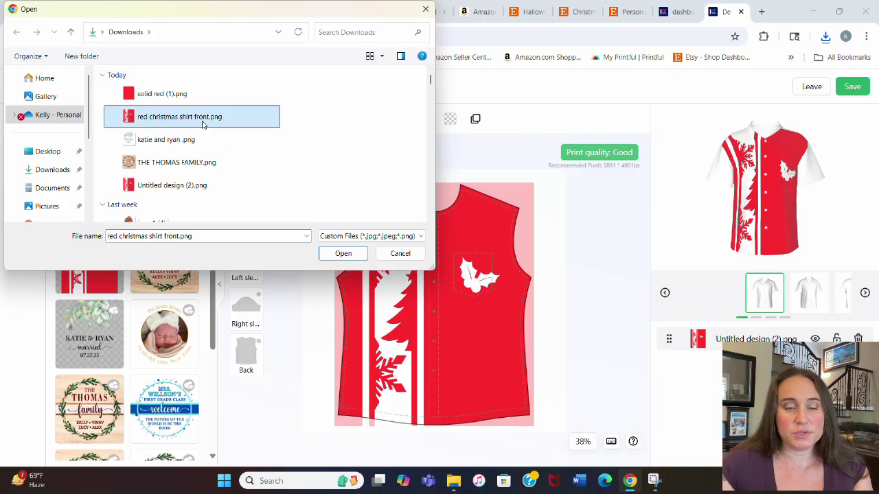
left_click(177, 184)
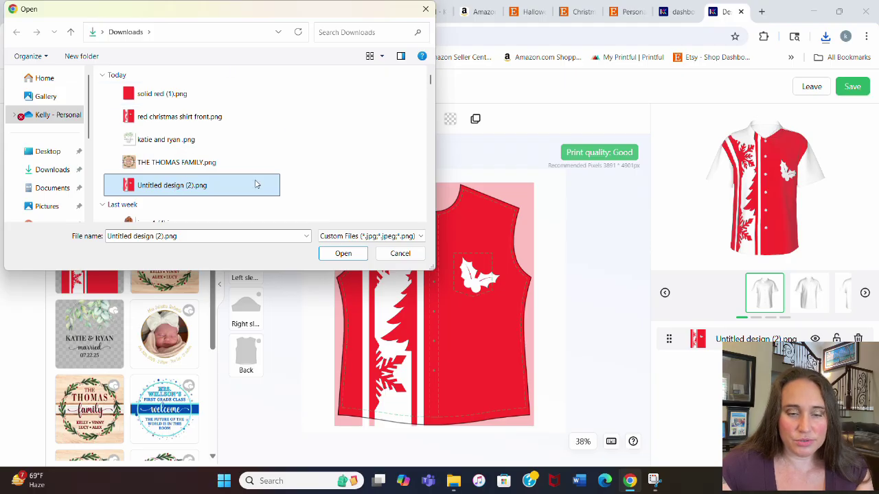
left_click(199, 123)
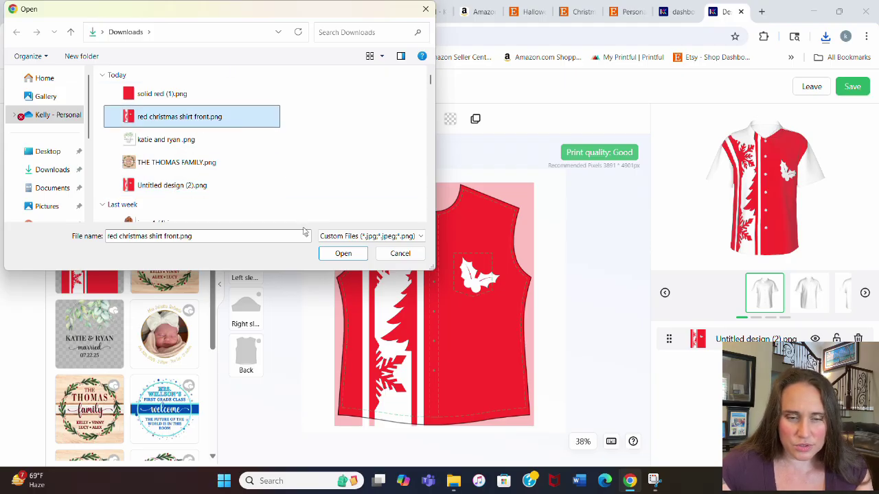
left_click(340, 253)
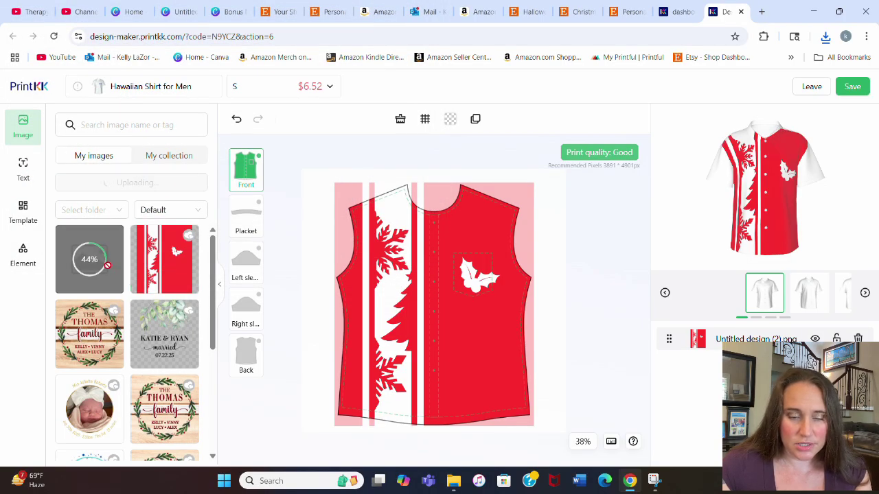
left_click(595, 313)
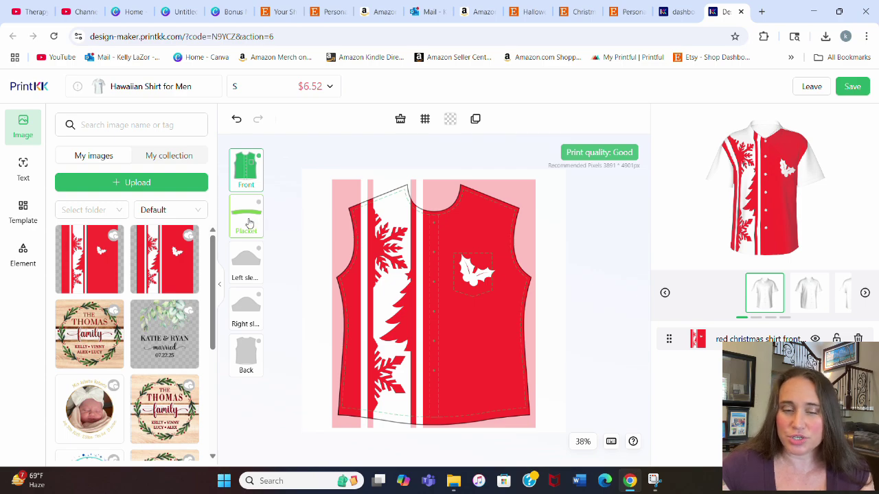
left_click(249, 223)
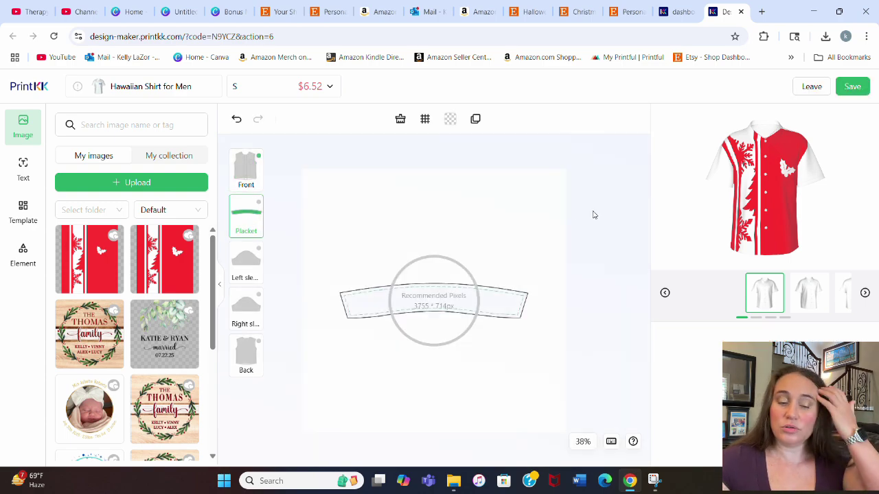
Upload 'solid red (1).png' and fill the left sleeve with it
left_click(248, 263)
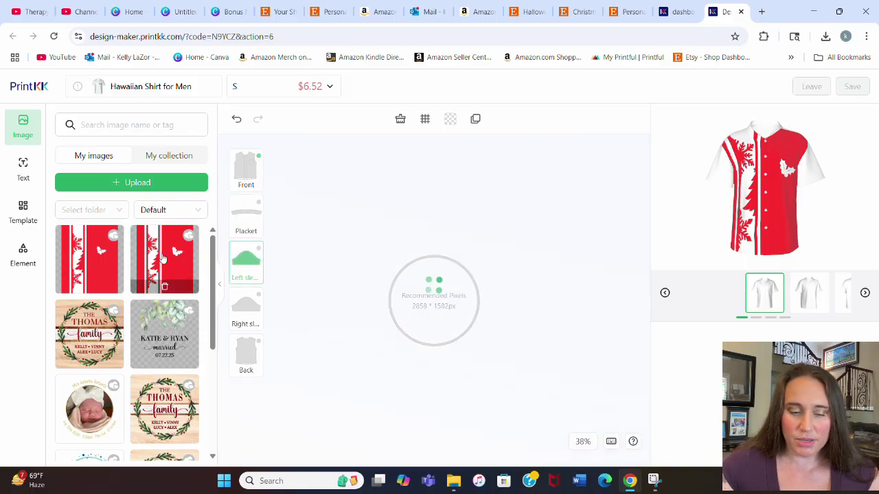
left_click(156, 183)
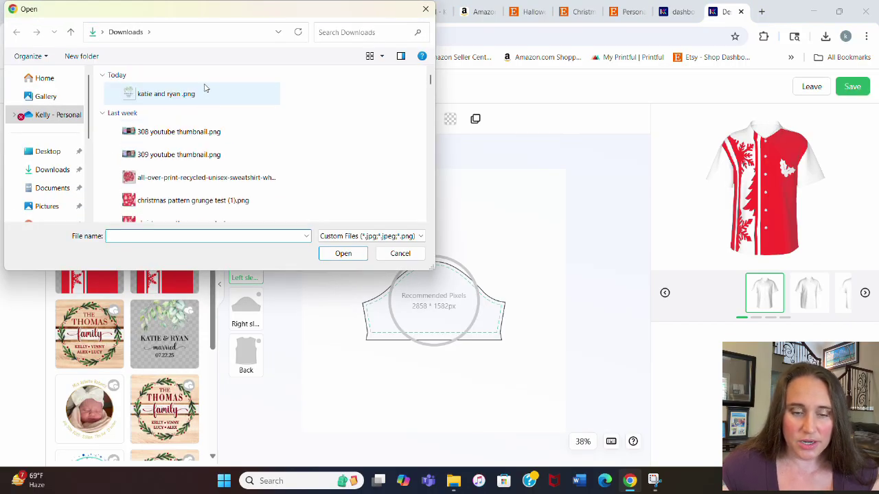
left_click(206, 92)
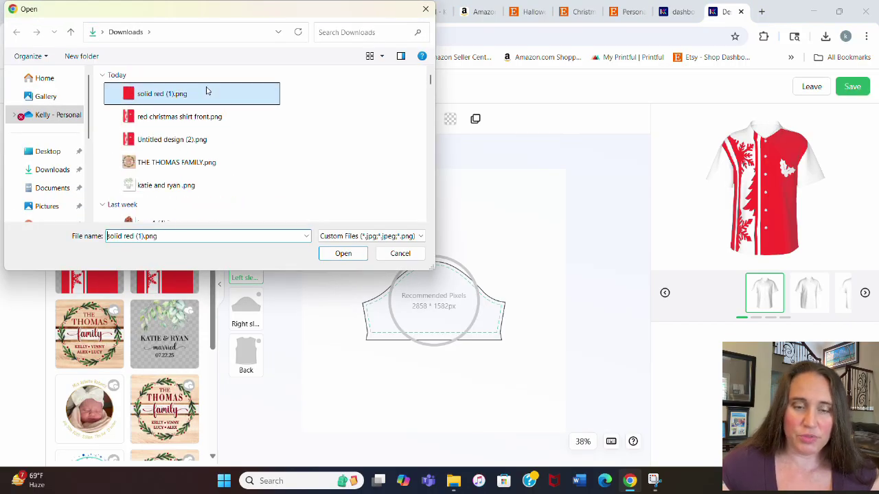
left_click(328, 256)
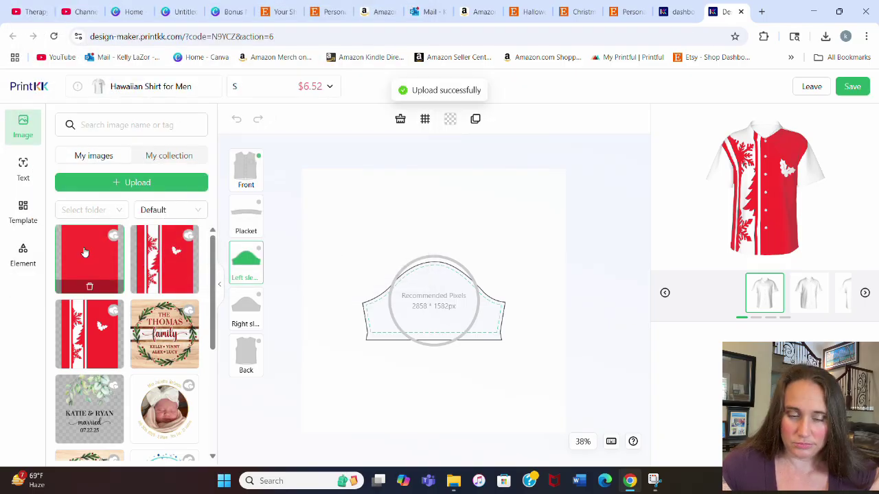
left_click(84, 253)
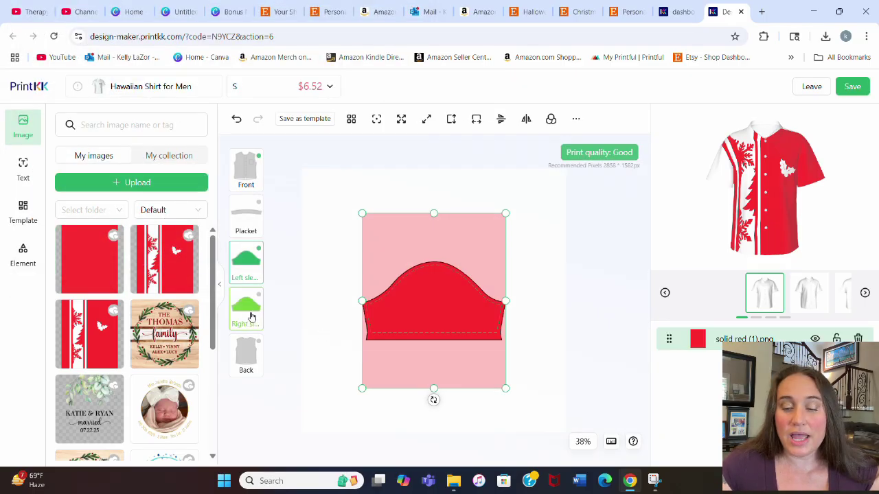
Fill the right sleeve, back and placket with the solid red image
left_click(250, 316)
left_click(89, 260)
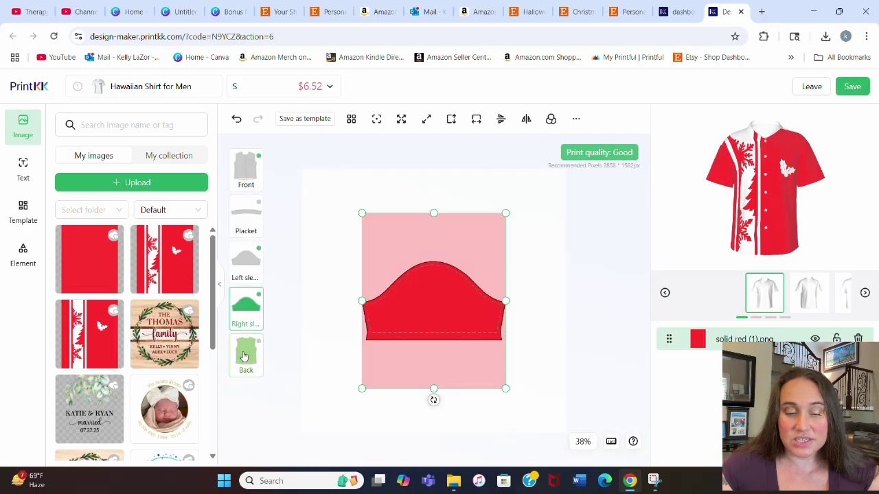
left_click(242, 356)
left_click(79, 252)
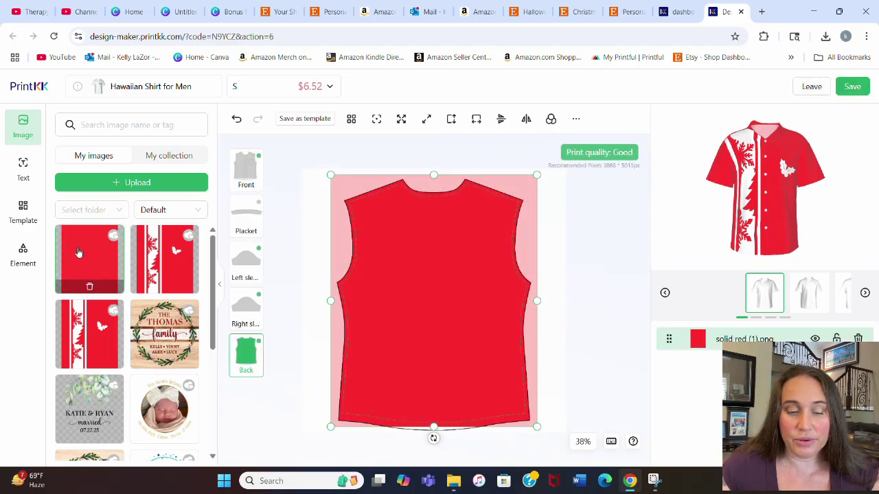
left_click(246, 216)
left_click(103, 267)
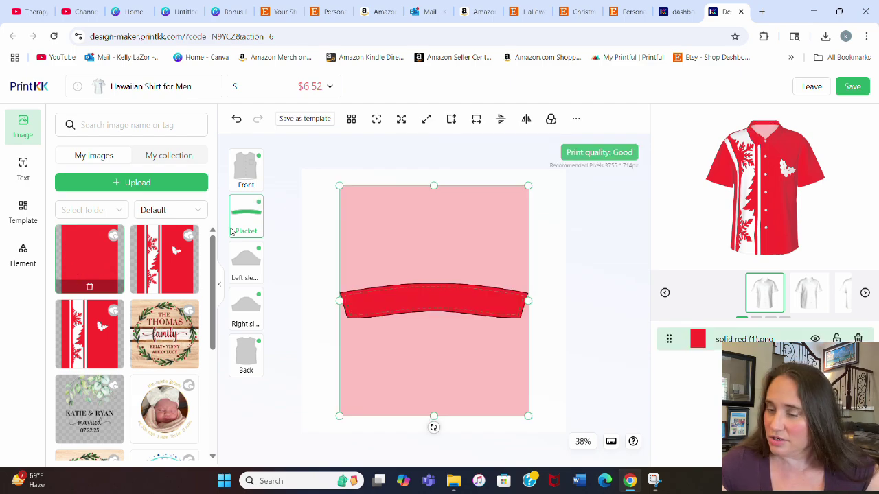
mouse_move(819, 130)
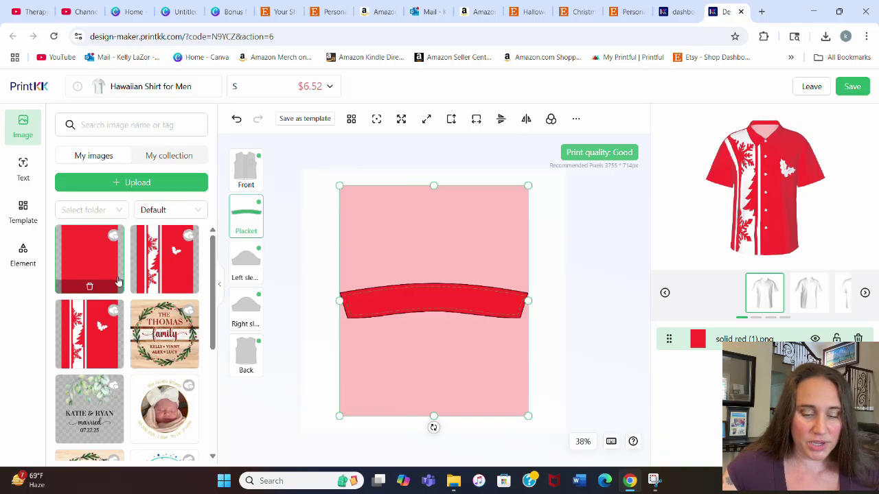
Replace the placket's red layer with the solid white wt.png image
scroll(122, 309, "down", 10)
scroll(128, 349, "down", 10)
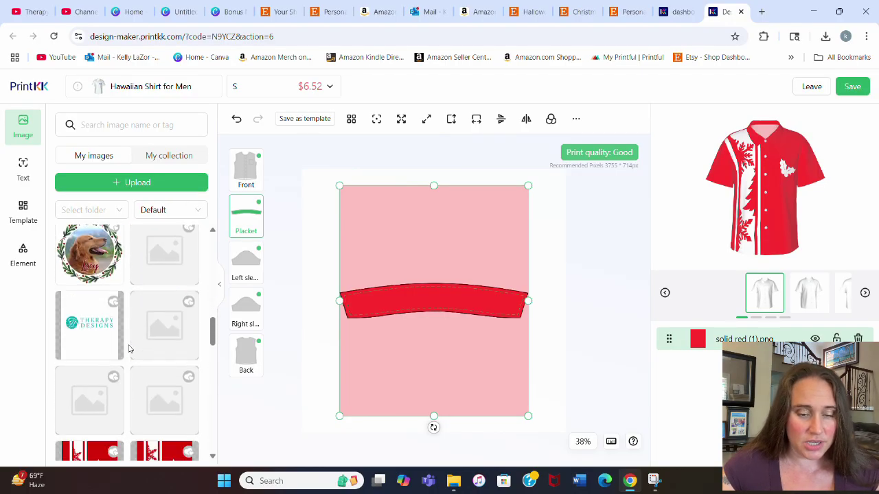
left_click(165, 347)
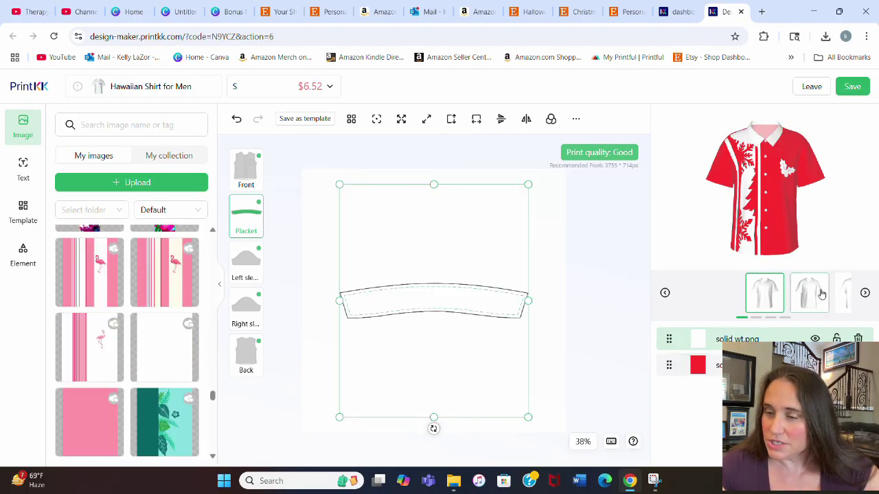
left_click(858, 339)
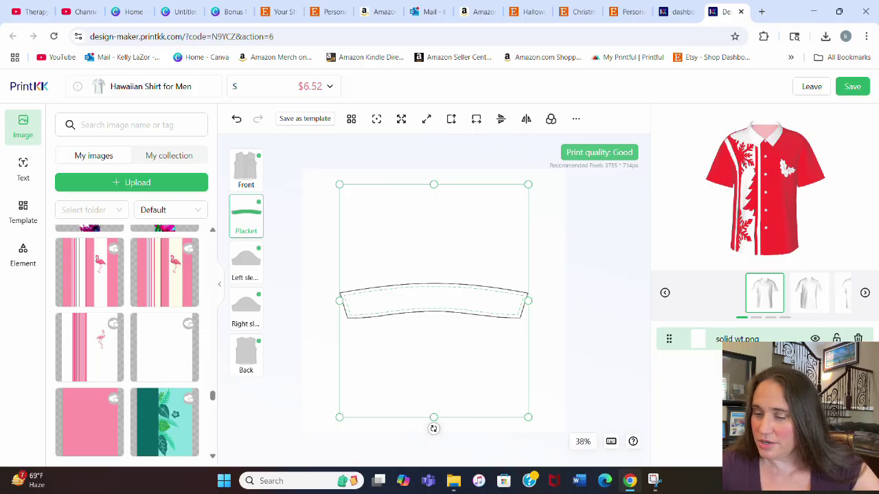
Check the shirt preview from the side and back, then return to the front view
left_click(817, 306)
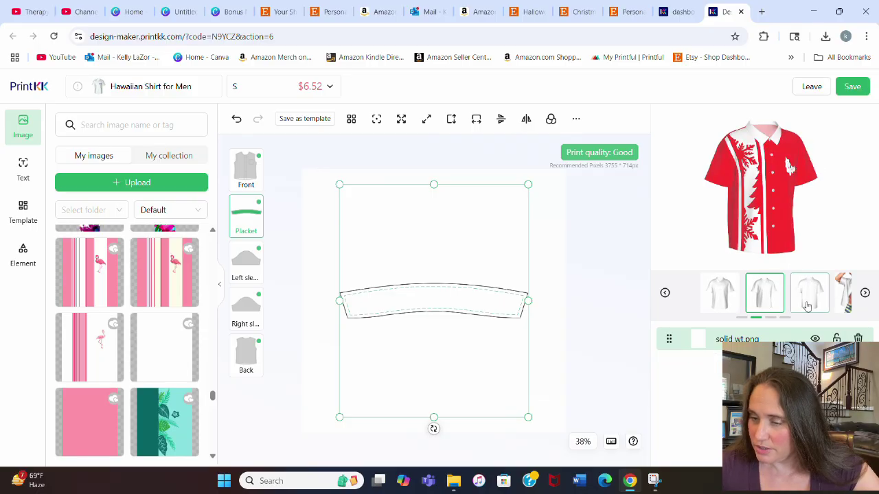
left_click(803, 304)
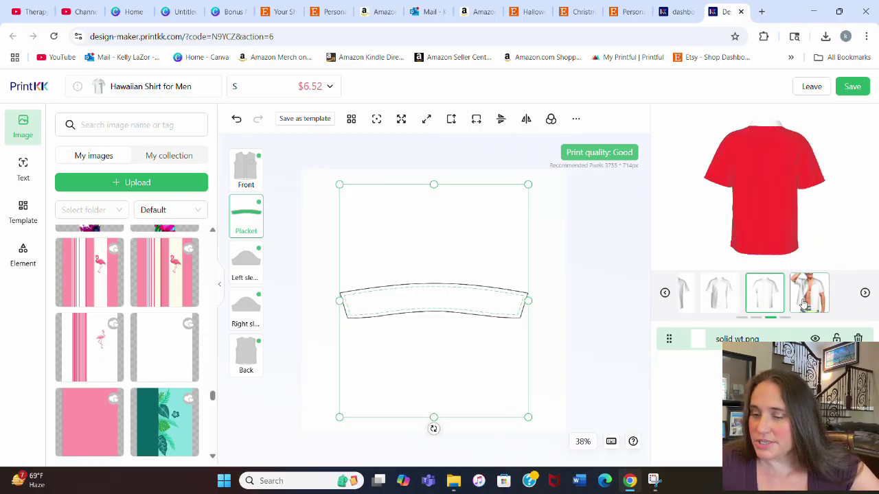
left_click(717, 297)
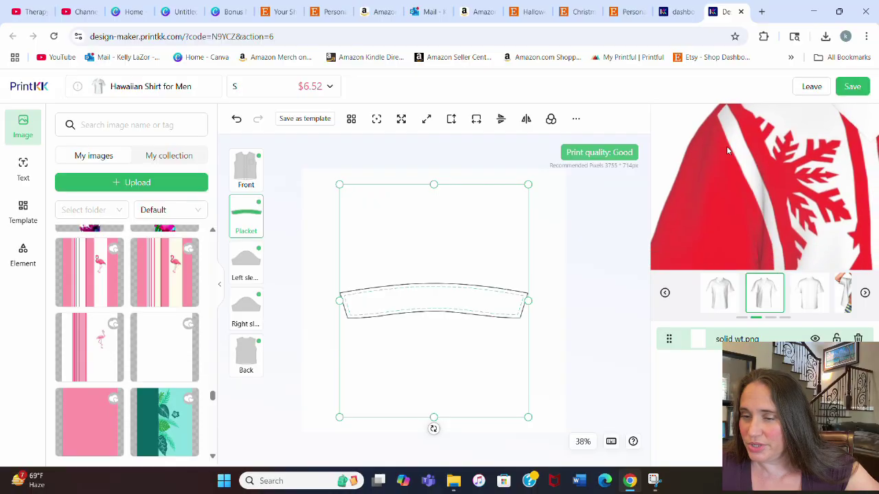
left_click(714, 292)
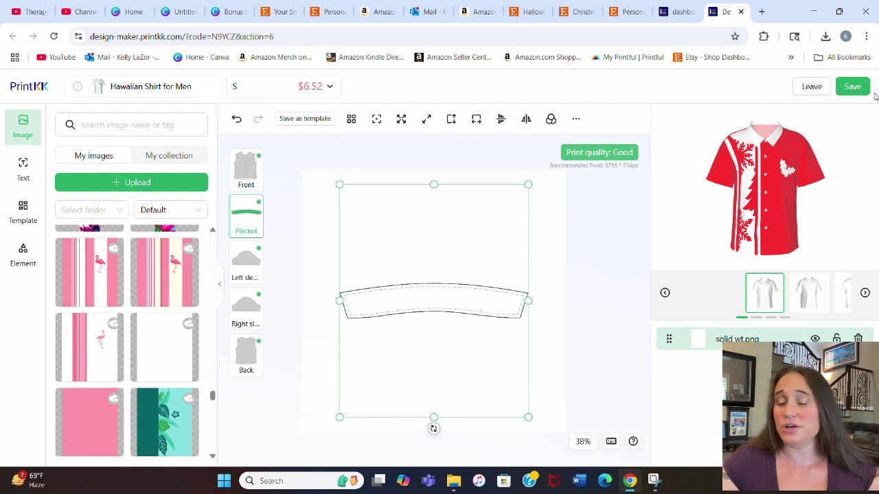
Save the finished red Hawaiian shirt design in PrintKK
left_click(853, 87)
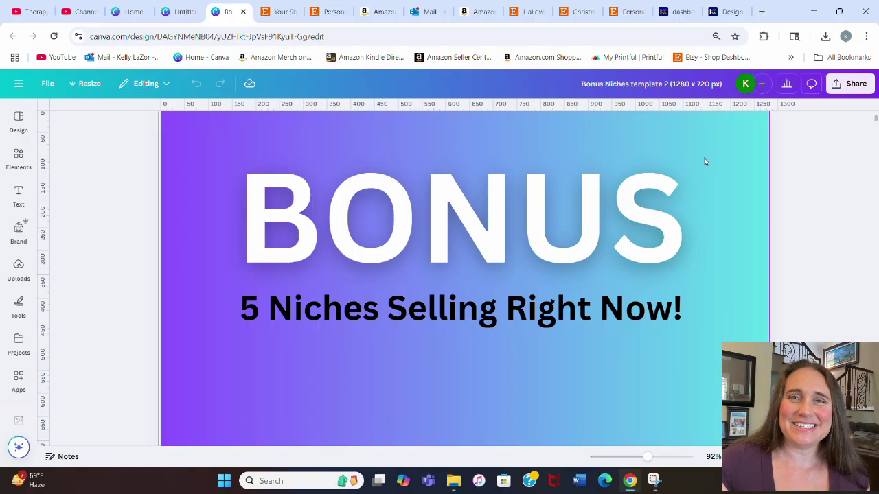
Scroll down from the BONUS title page to the five-niches list slide
scroll(859, 145, "down", 5)
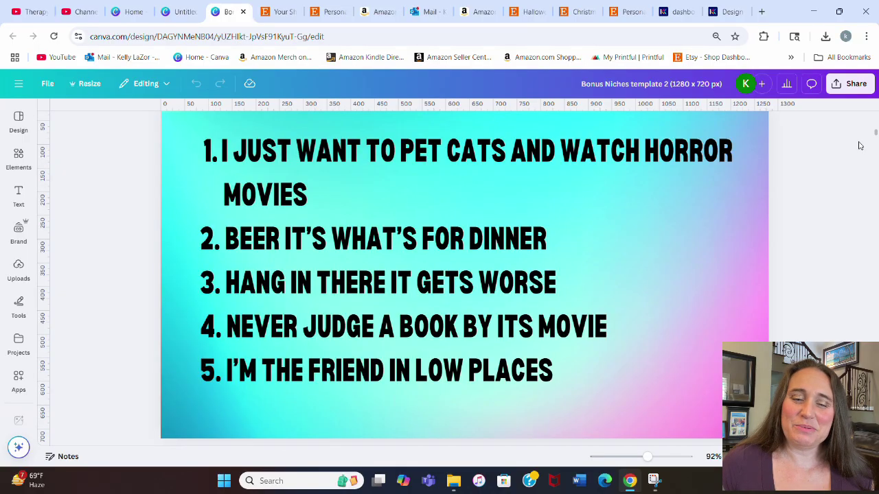